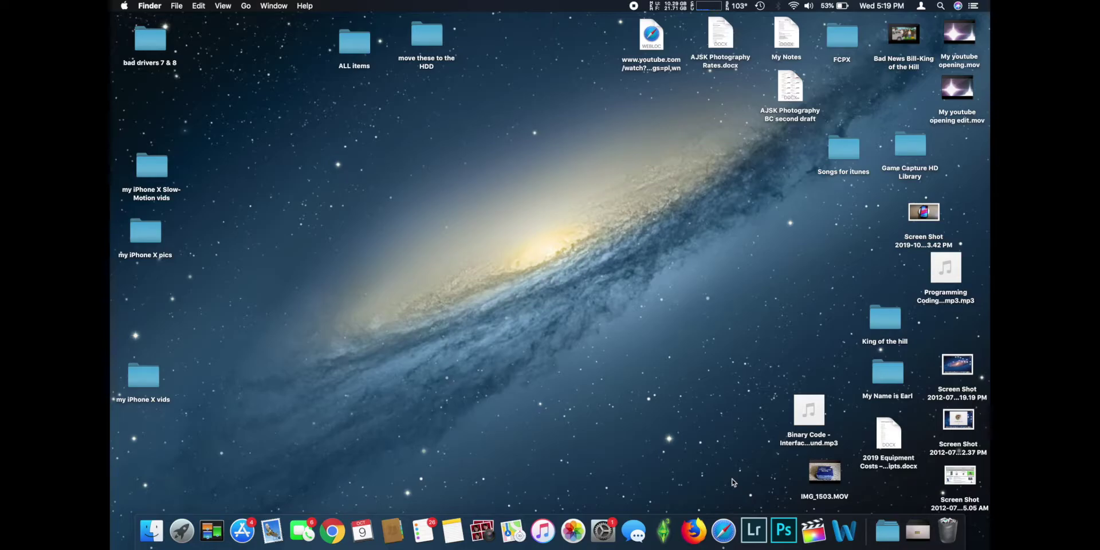
Launch iStat Menus from the installed applications
key(F4)
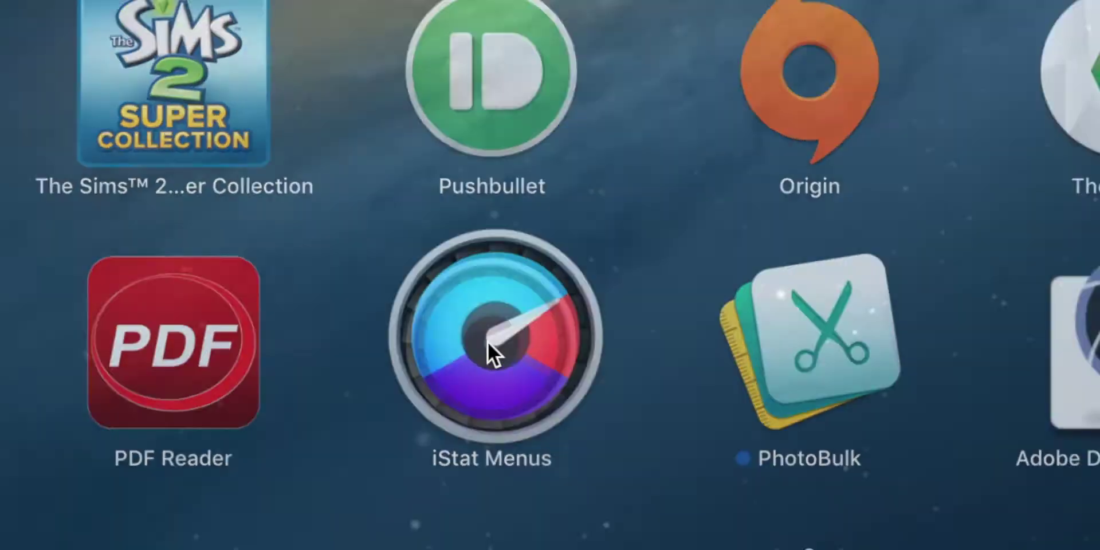
click(488, 342)
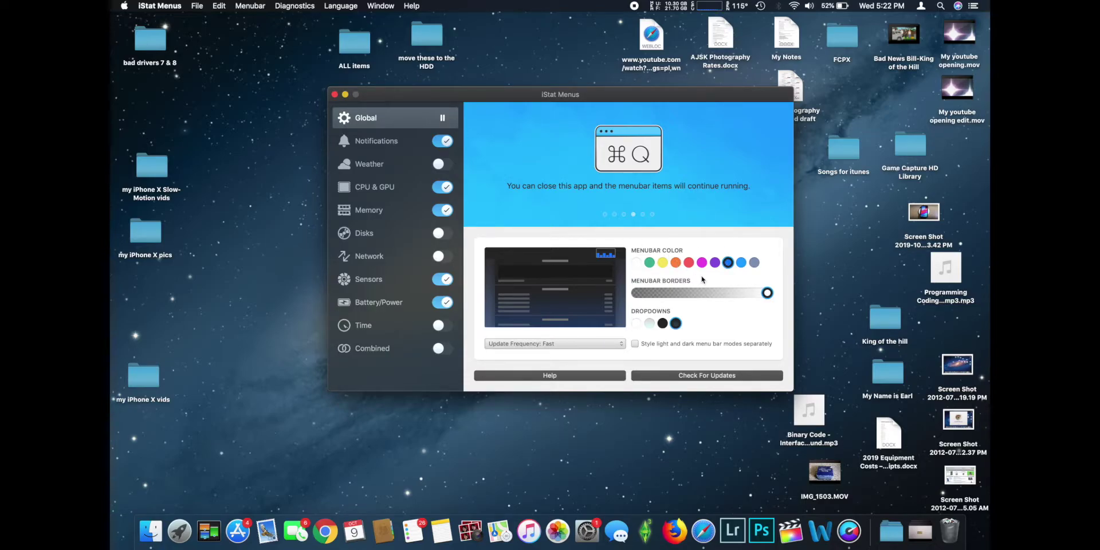
Try menubar colors from purple through green and the lowest border setting, then restore the blue color and maximum borders
click(715, 262)
click(702, 262)
click(690, 262)
click(677, 264)
click(663, 264)
click(649, 263)
click(727, 263)
drag(767, 292, 624, 296)
drag(635, 298, 784, 303)
Examine the menubar CPU dropdown, including its usage history graph and load average, and close it
click(710, 6)
mouse_move(730, 253)
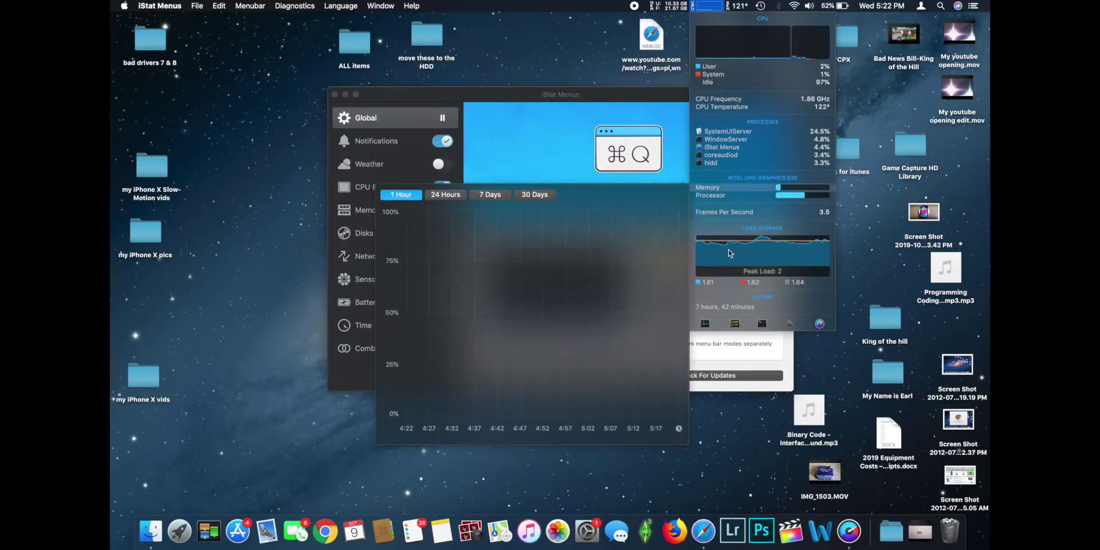
mouse_move(703, 191)
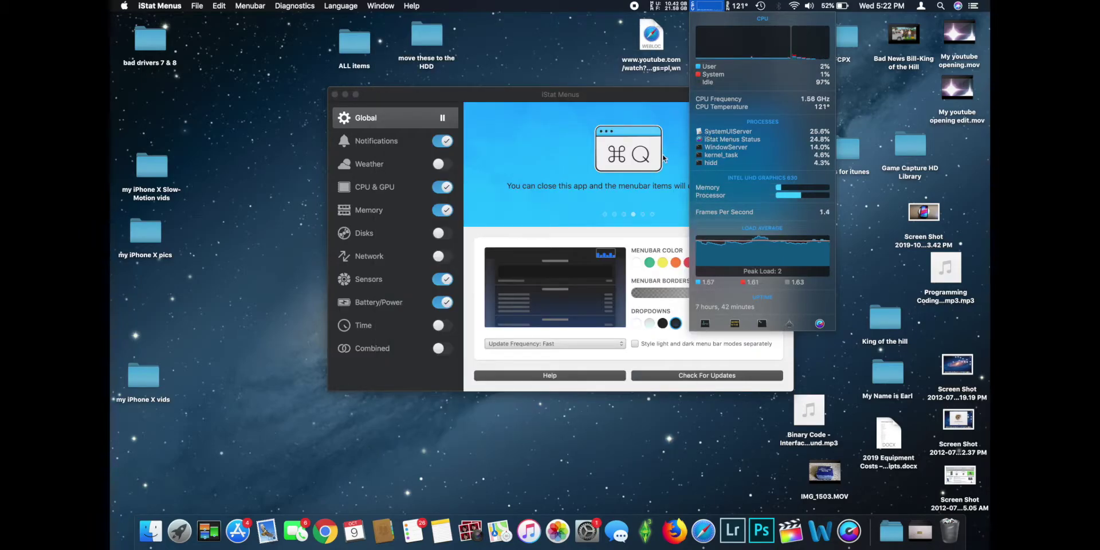
click(646, 99)
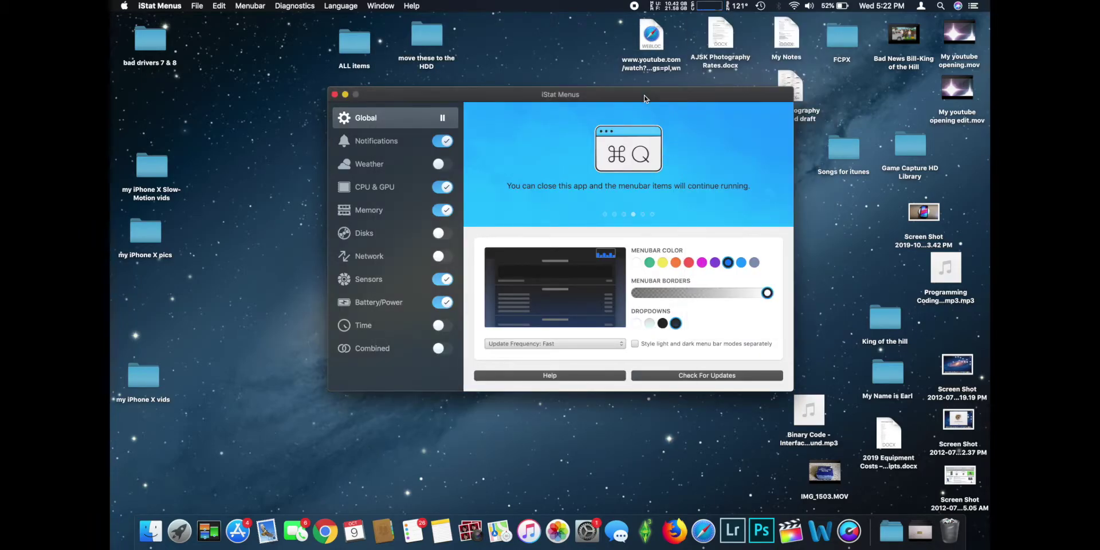
Preview the CPU dropdown in the solid black, light translucent and white styles, then restore the dark translucent style
click(662, 324)
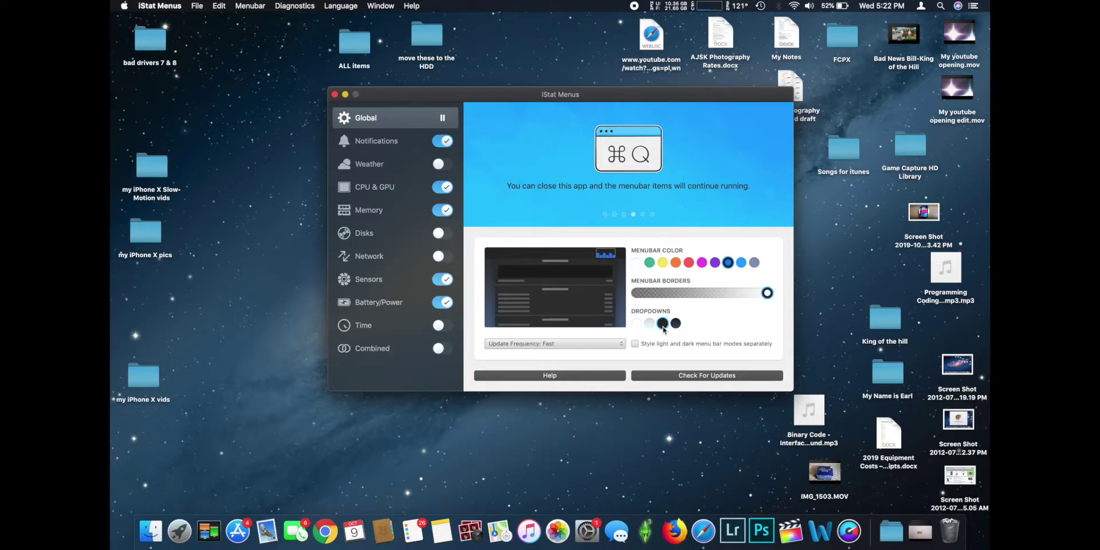
click(708, 7)
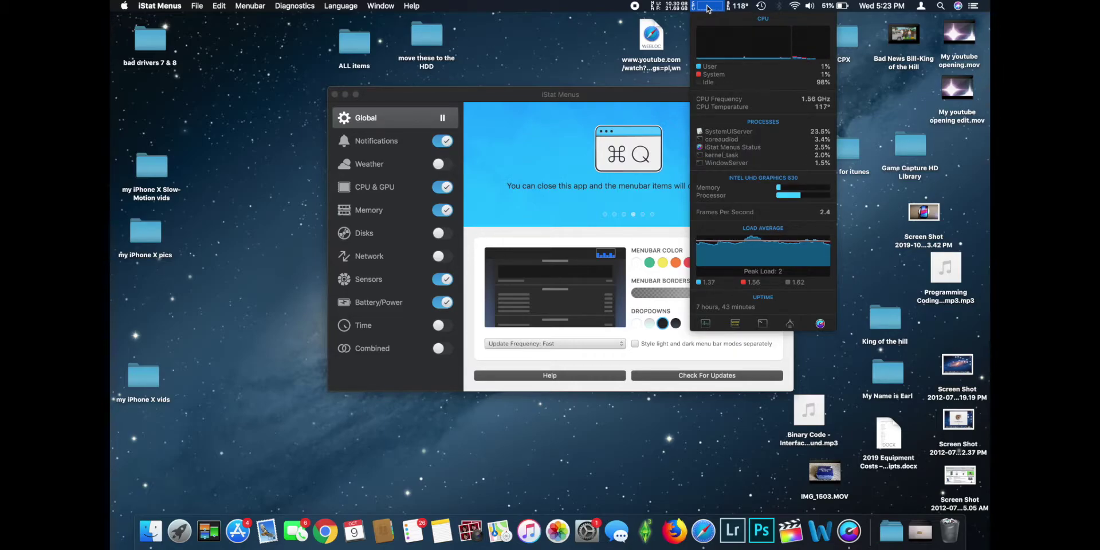
click(709, 7)
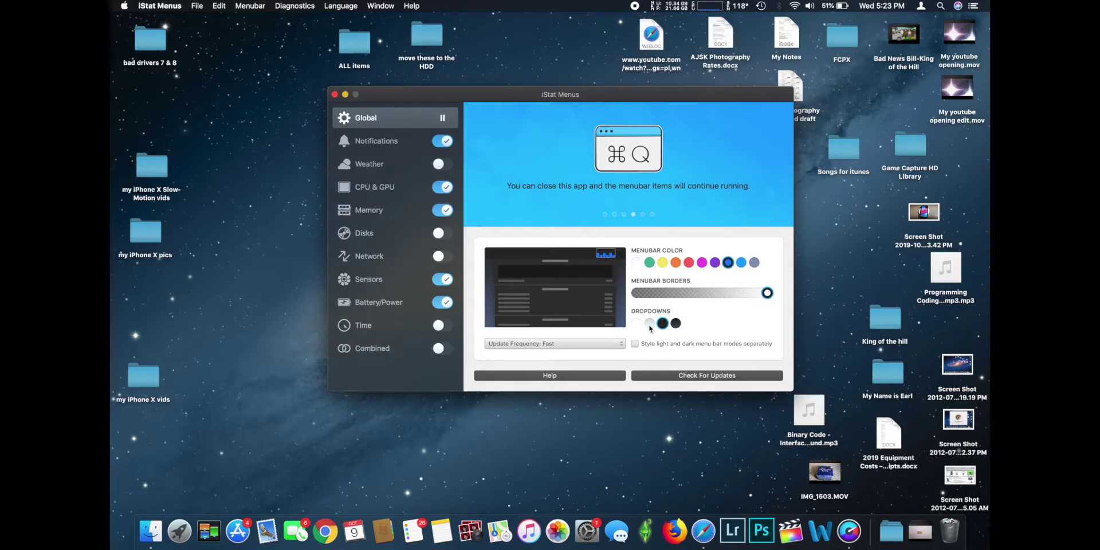
click(650, 324)
click(709, 6)
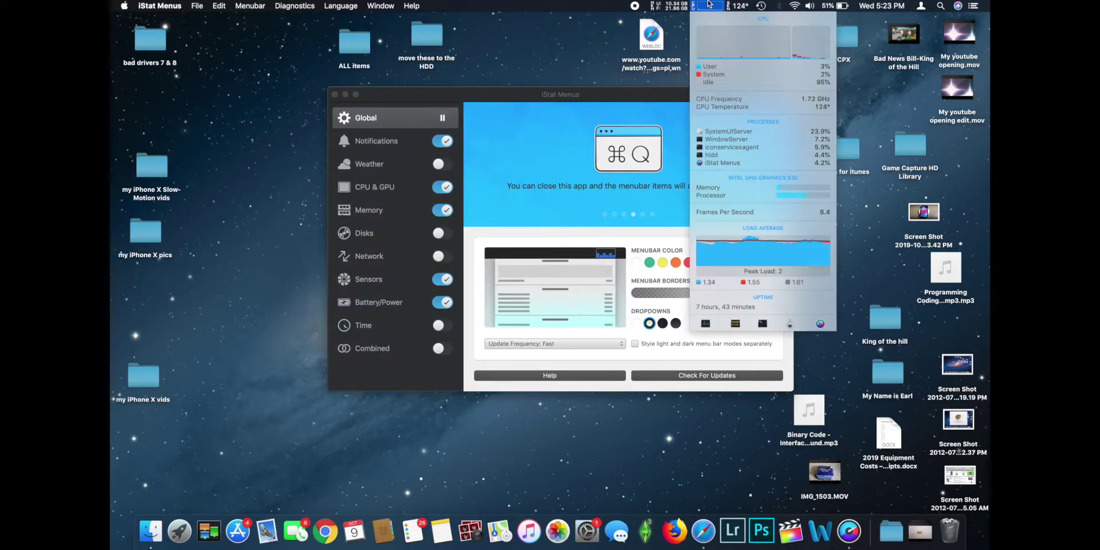
click(709, 6)
click(637, 324)
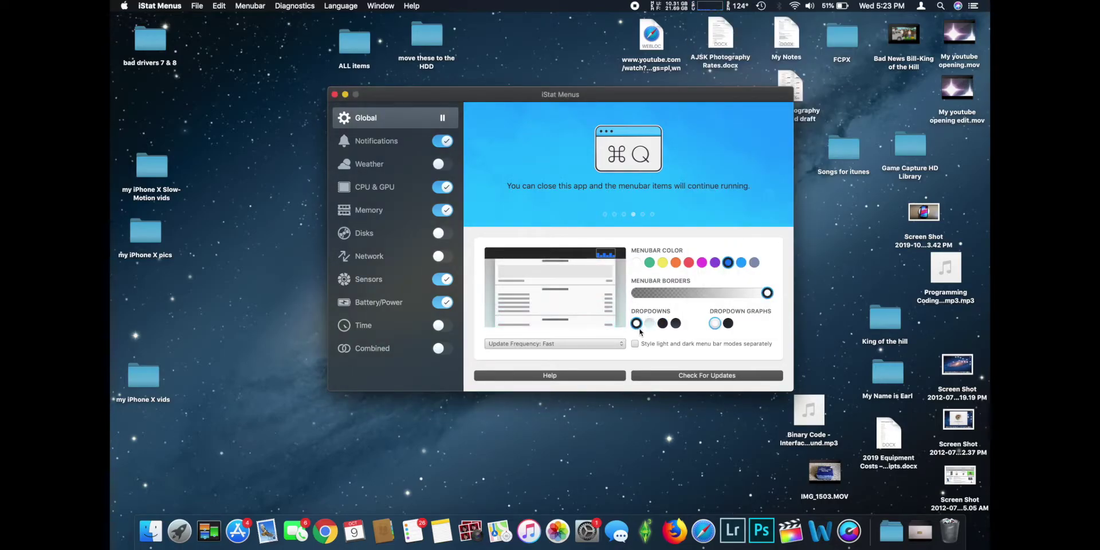
click(709, 6)
click(708, 6)
click(676, 324)
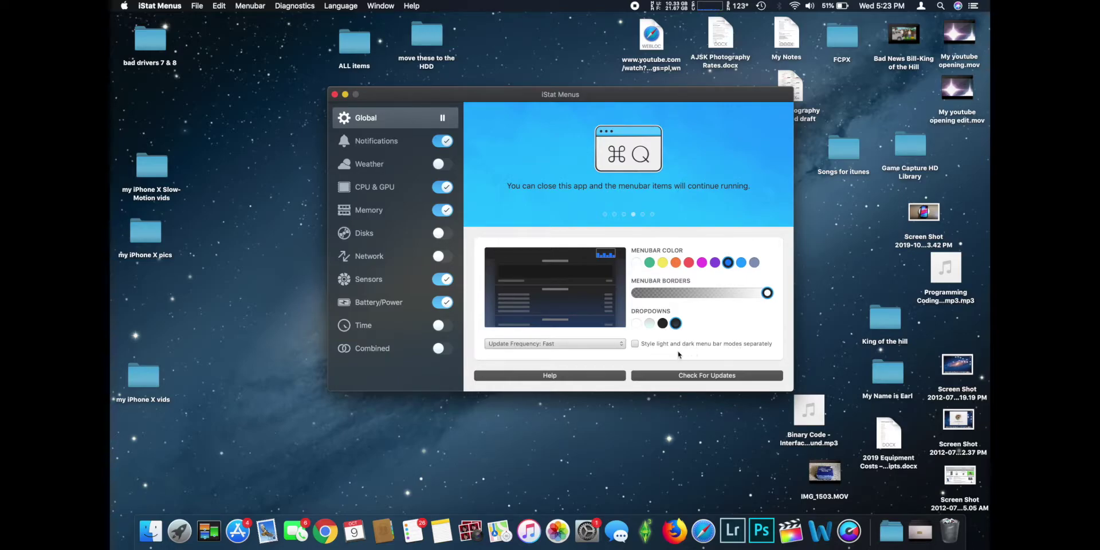
Try styling light and dark menu bar modes separately, turn it back off, and view the update frequency options
click(634, 344)
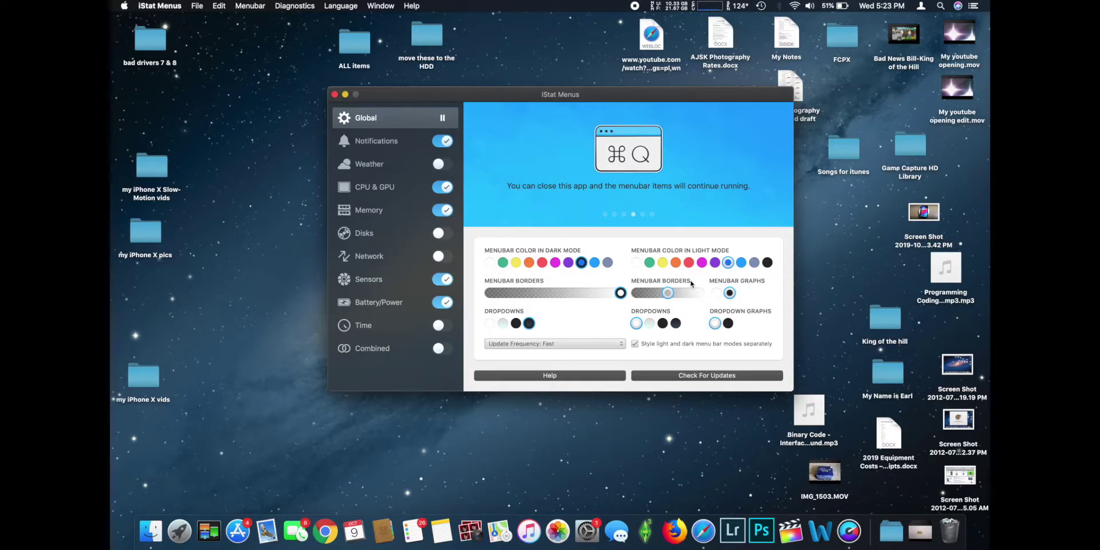
click(635, 343)
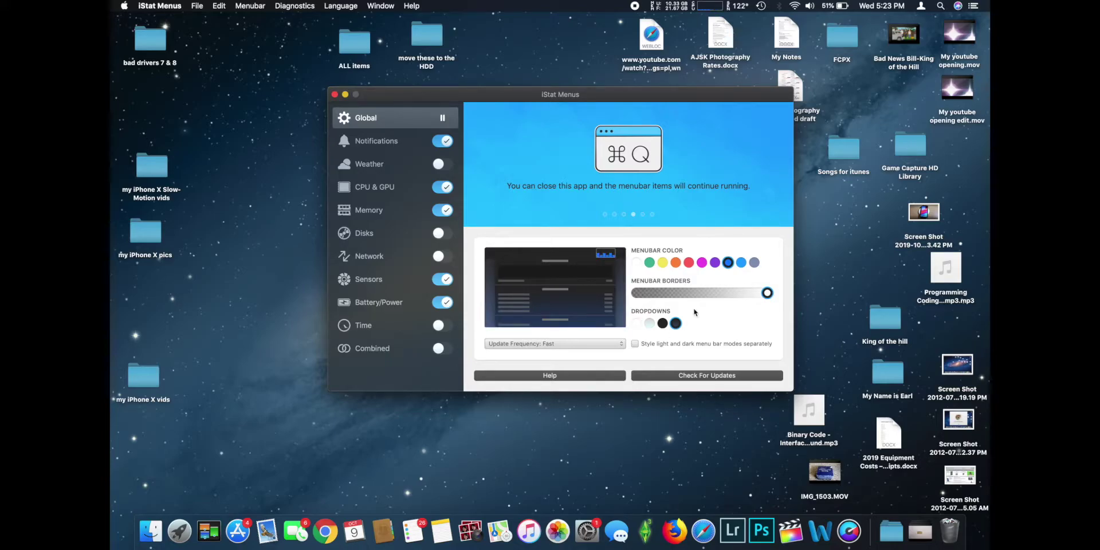
click(567, 344)
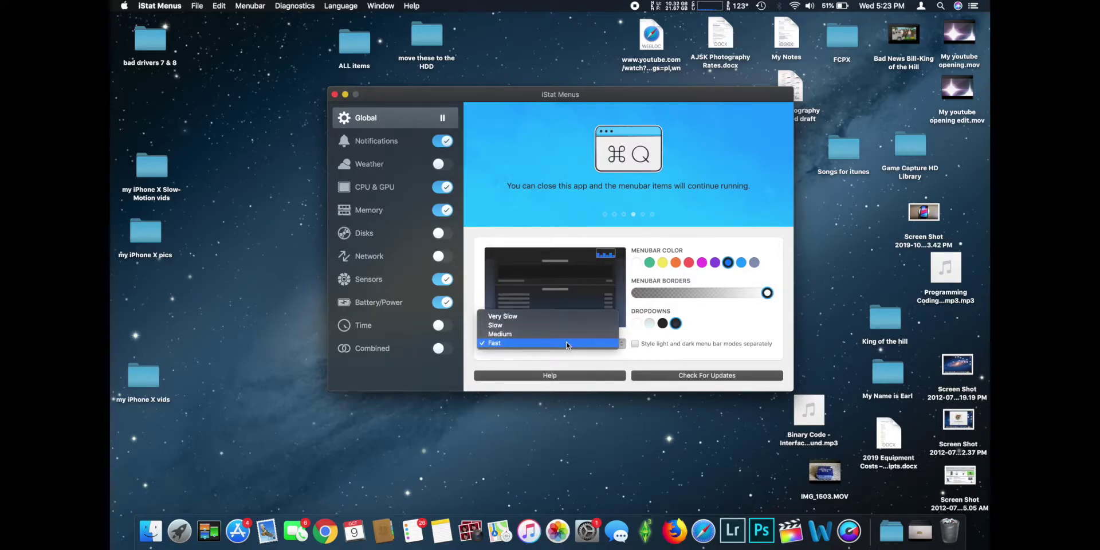
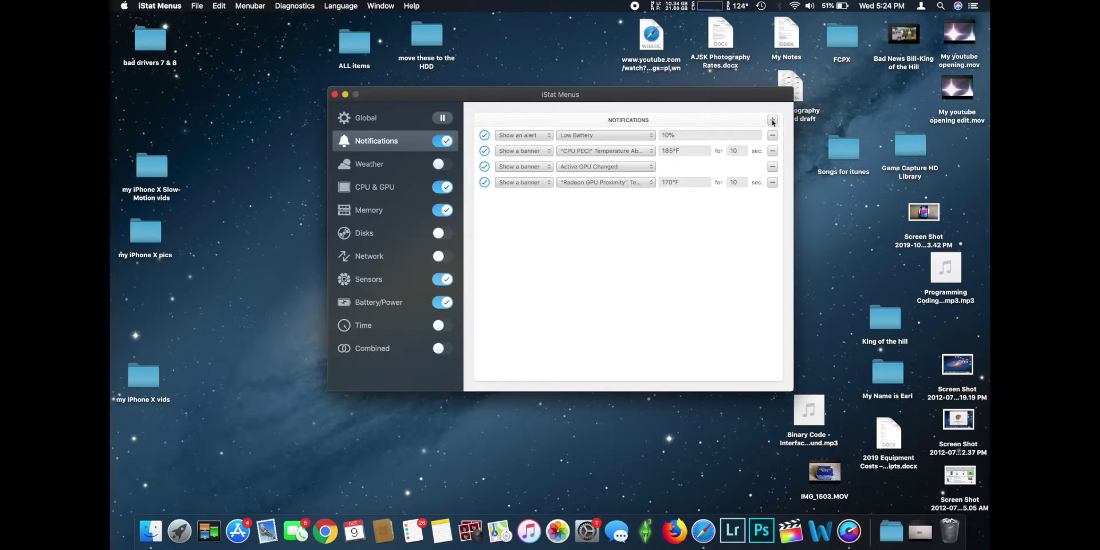
Add a notification, look through its available trigger conditions, and remove the added notification
click(772, 120)
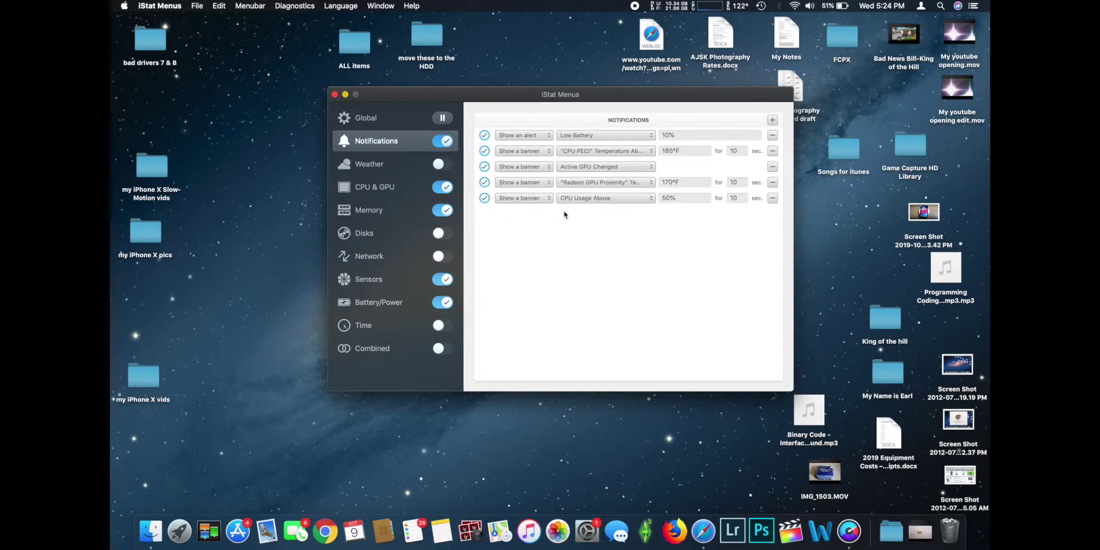
click(613, 198)
scroll(613, 202, down, 3)
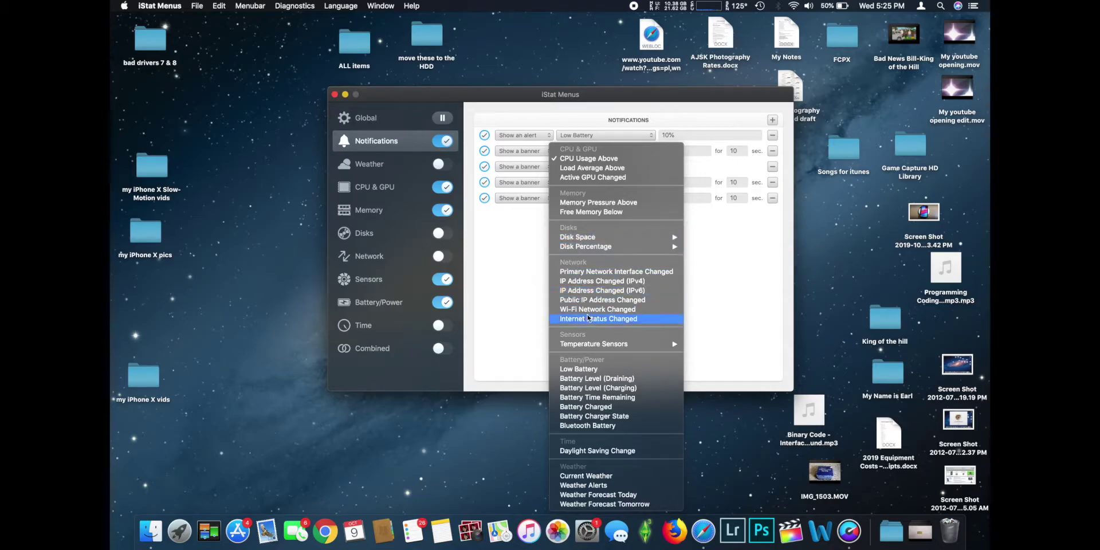
mouse_move(578, 345)
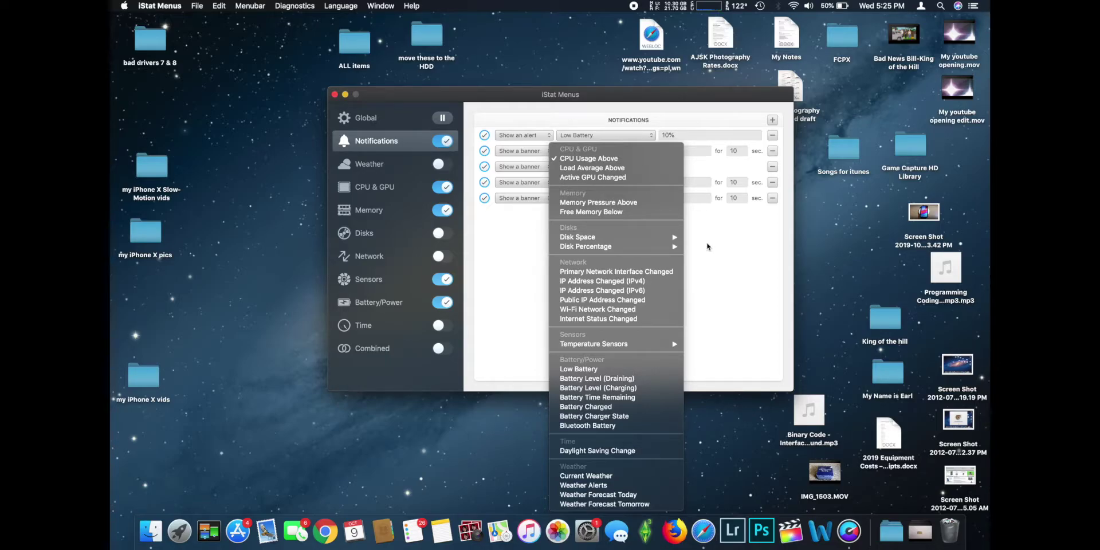
click(725, 237)
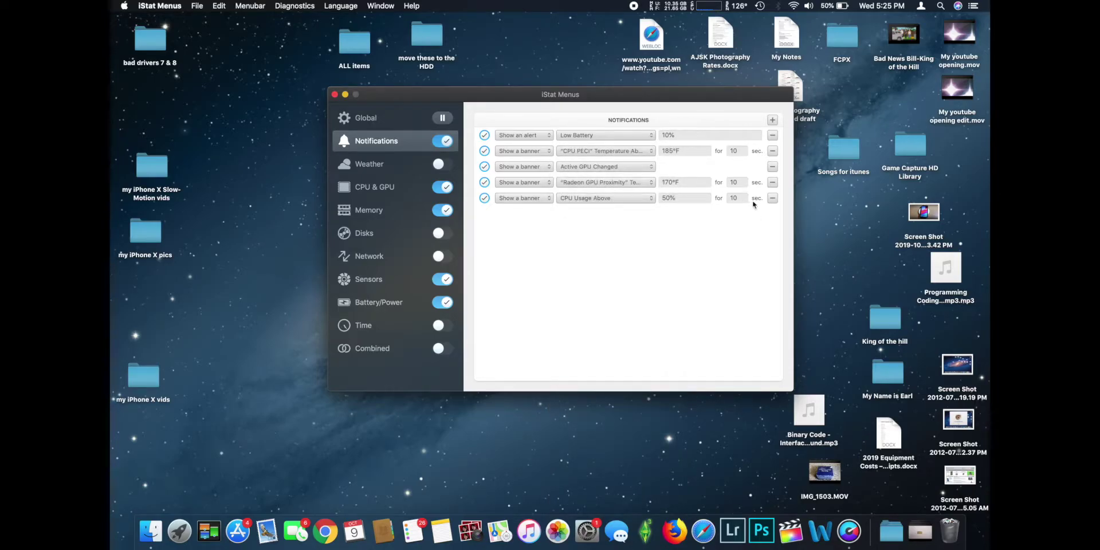
click(773, 199)
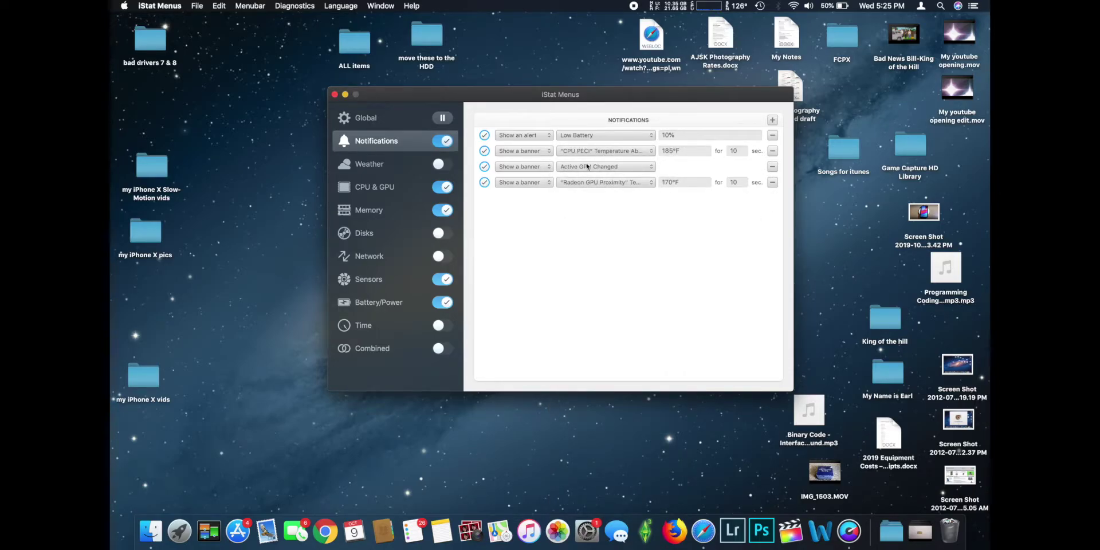
Review the Weather settings, and the CPU & GPU choices for app usage format and number of processes to show
click(378, 164)
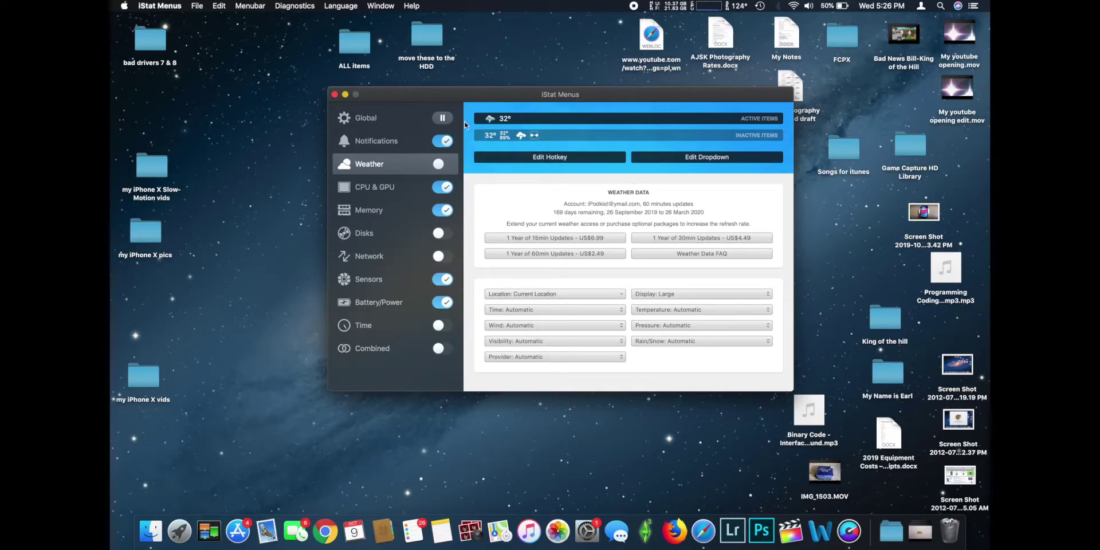
click(377, 188)
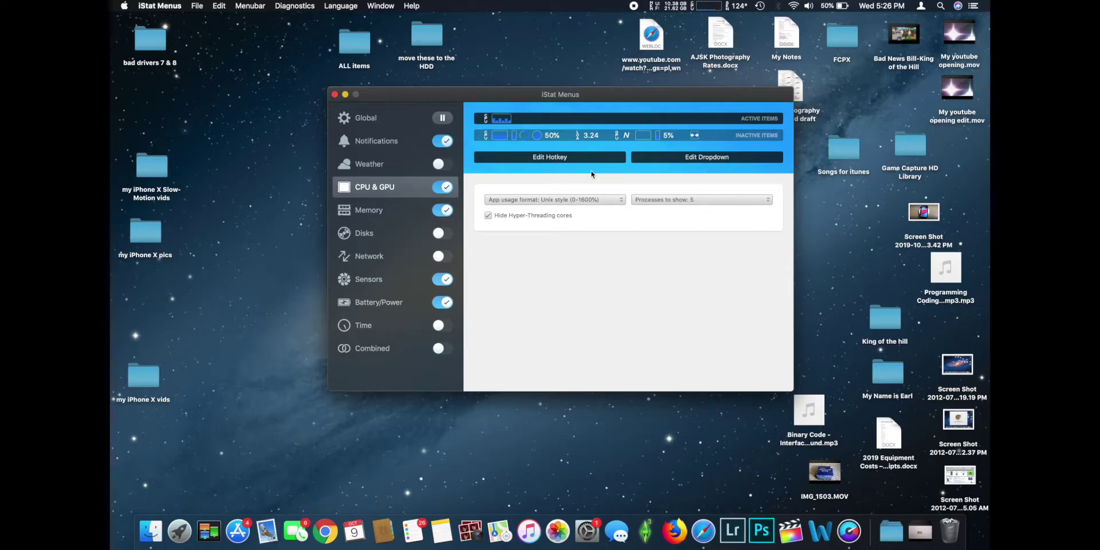
click(567, 200)
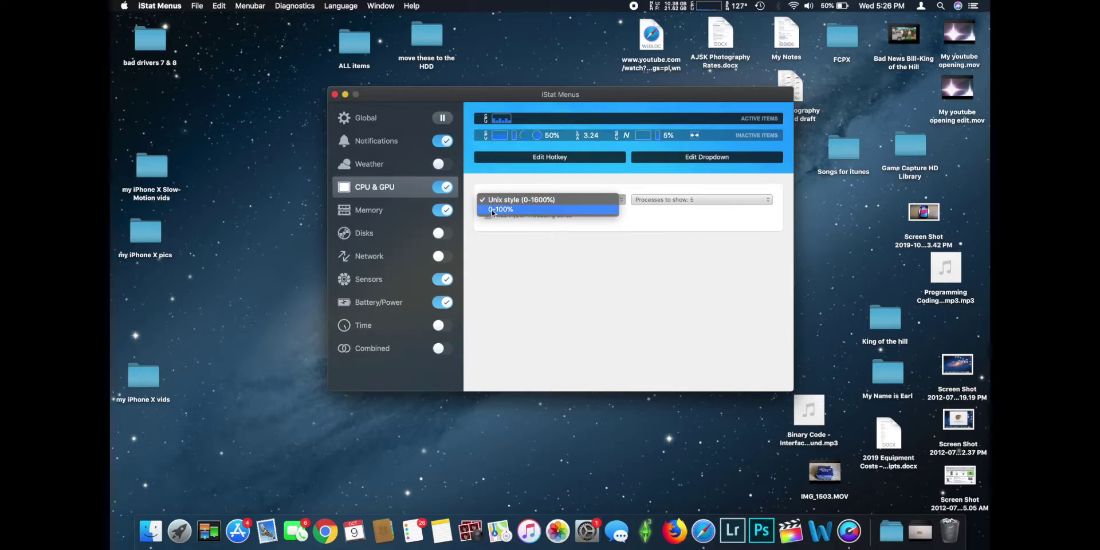
click(554, 271)
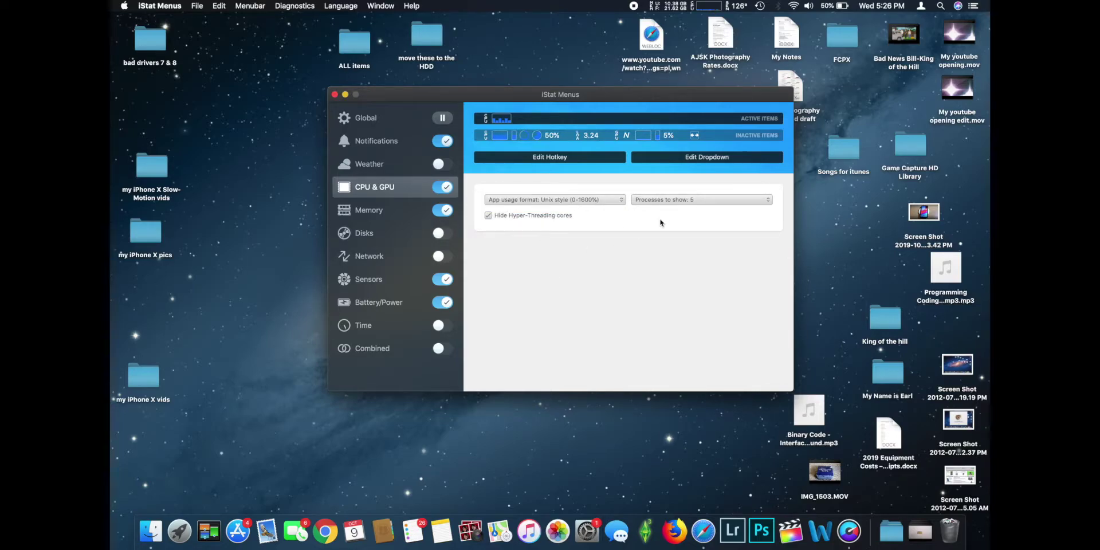
click(688, 199)
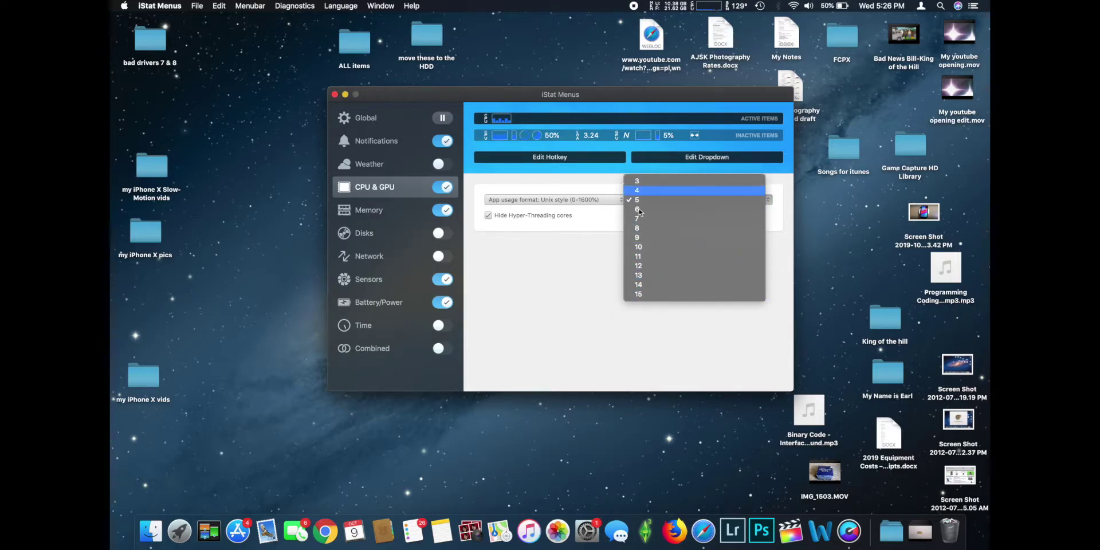
click(554, 227)
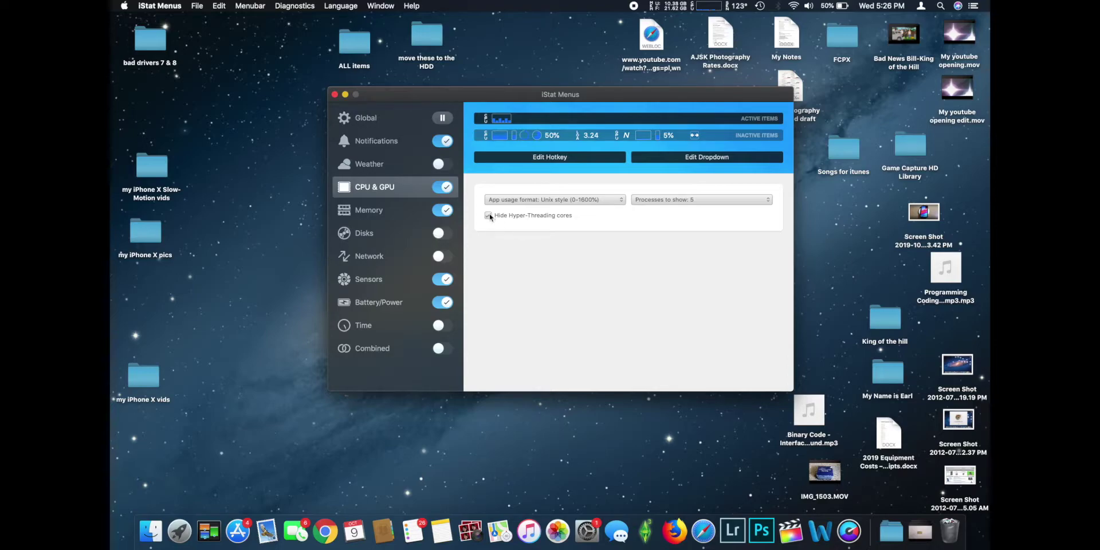
Turn off hiding of Hyper-Threading cores, check the menubar CPU graph, and turn the option back on
click(489, 216)
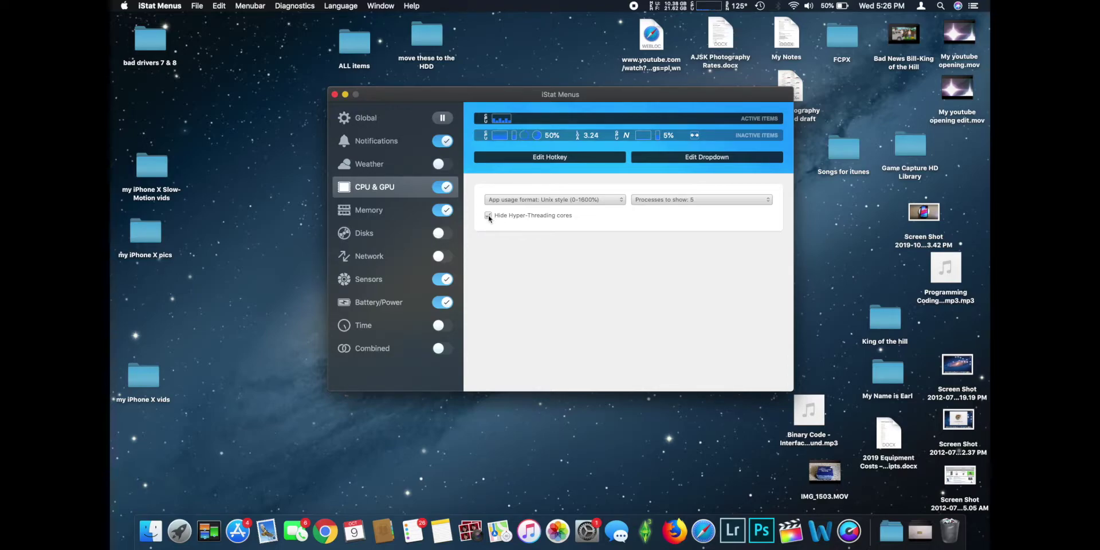
click(693, 8)
click(693, 9)
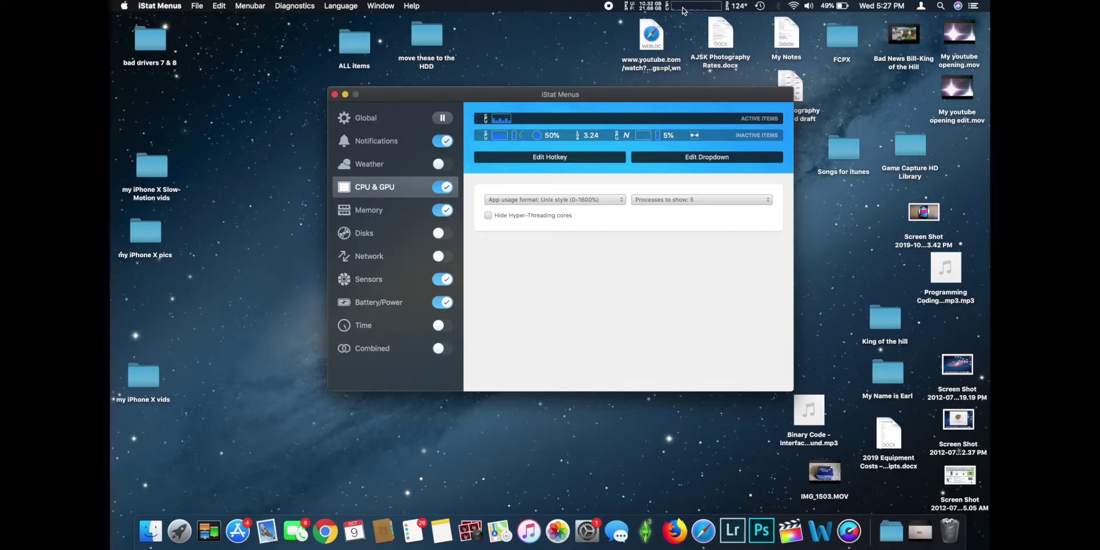
click(488, 216)
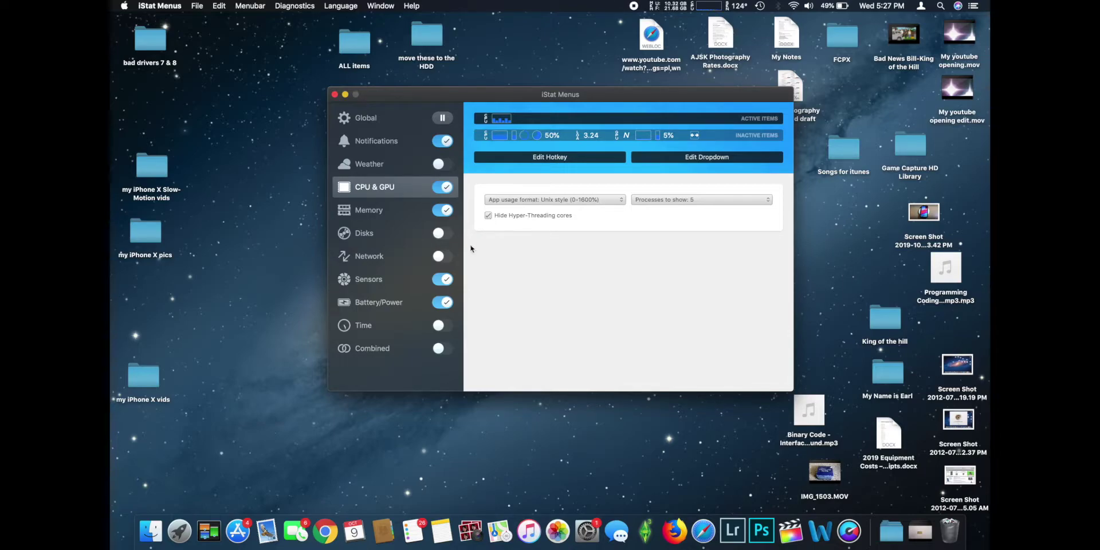
Review the Memory settings, including the option to hide inactive memory, and the Disks settings
click(370, 209)
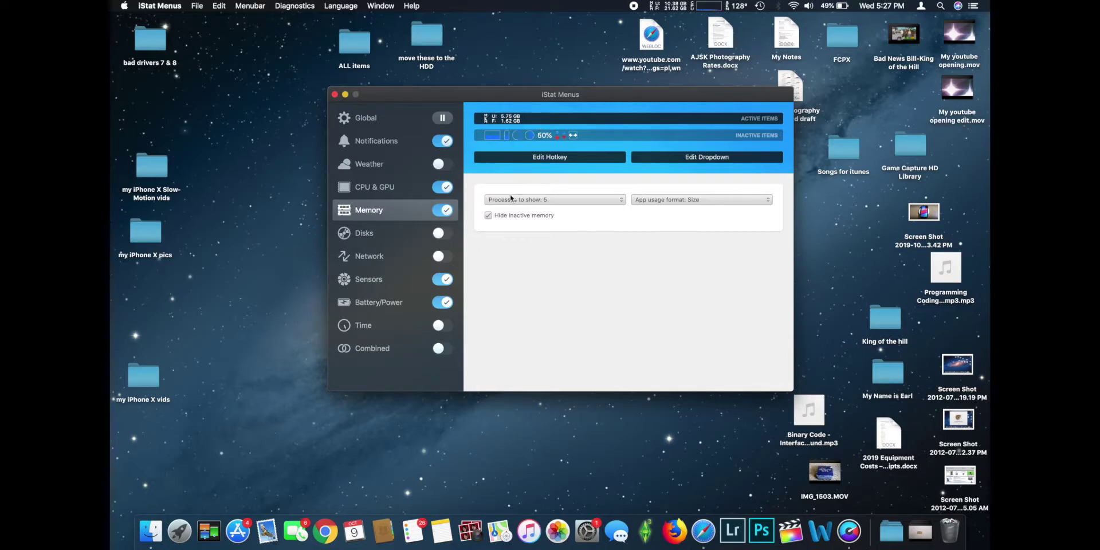
click(488, 216)
click(384, 231)
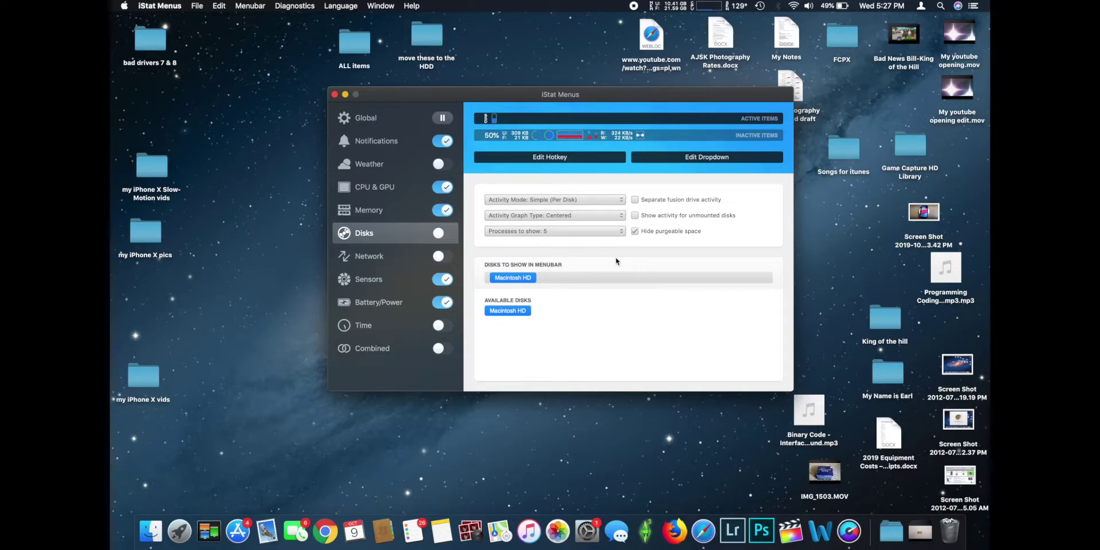
Review the Network settings and the available data rate formats, keeping KB/s, MB/s
click(378, 261)
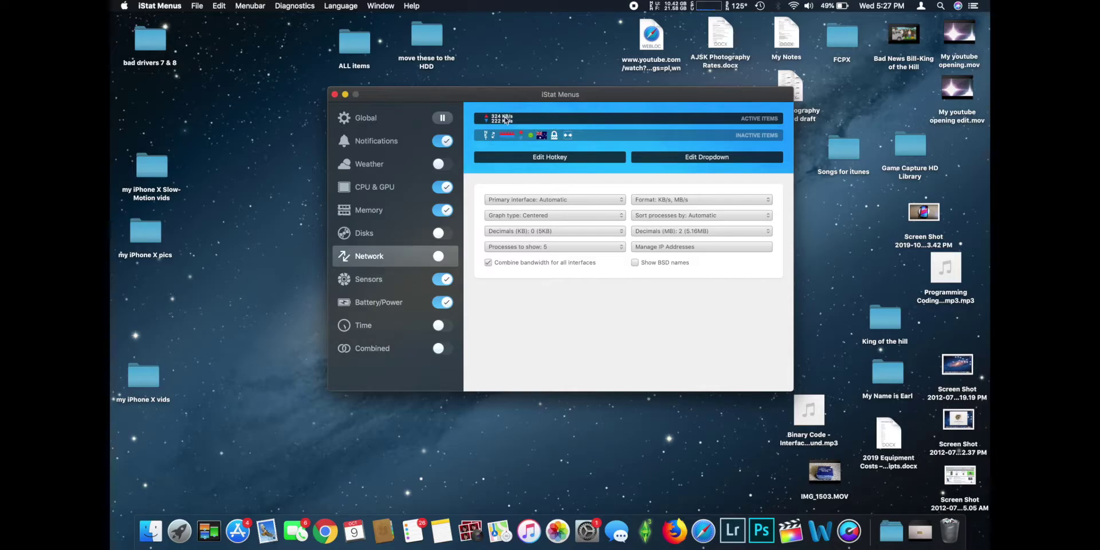
click(677, 205)
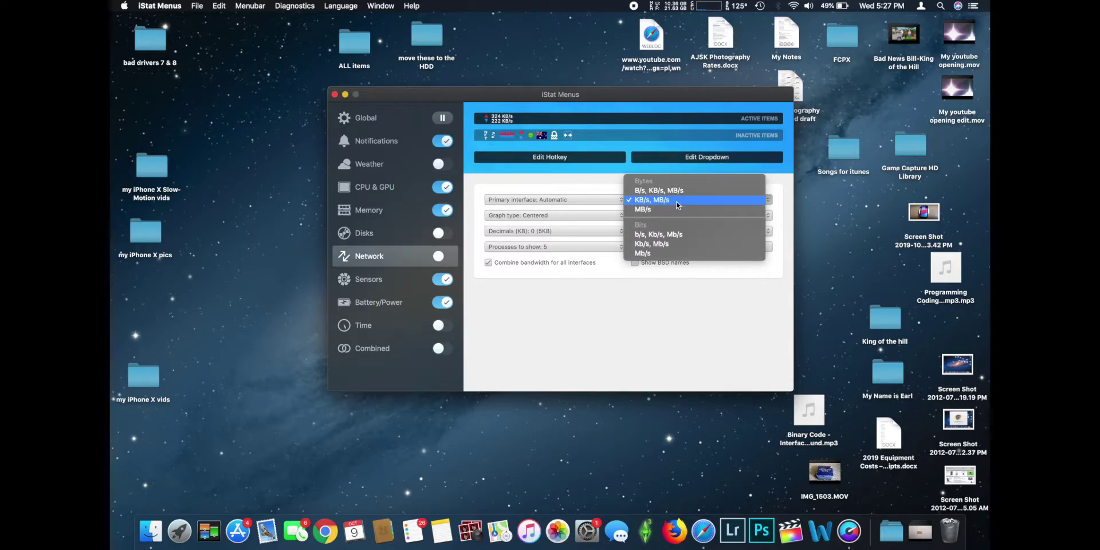
click(676, 201)
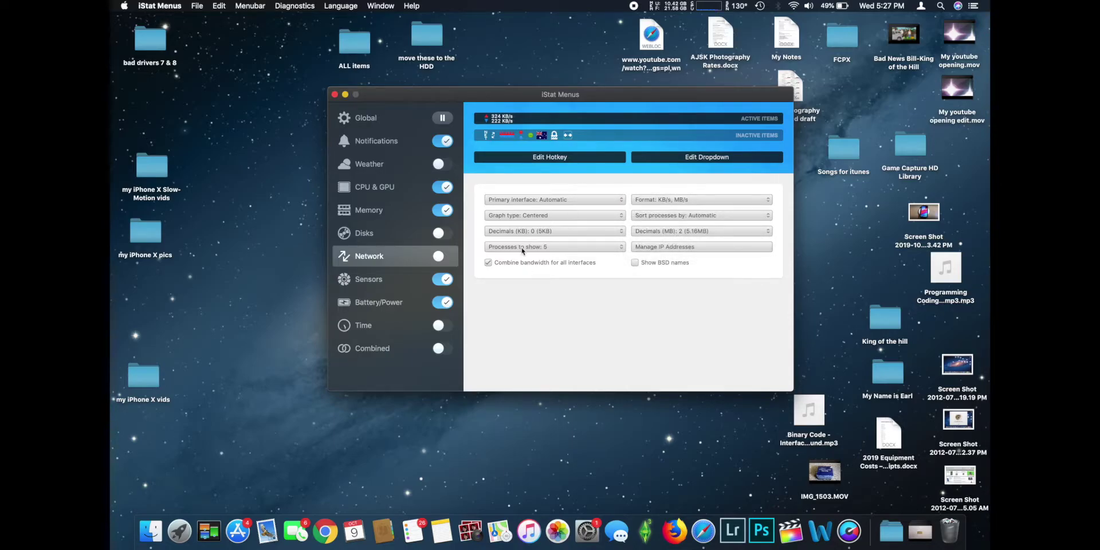
Review the Sensors settings, keeping degrees in Fahrenheit, and inspect the fan rules editor without saving changes
click(400, 283)
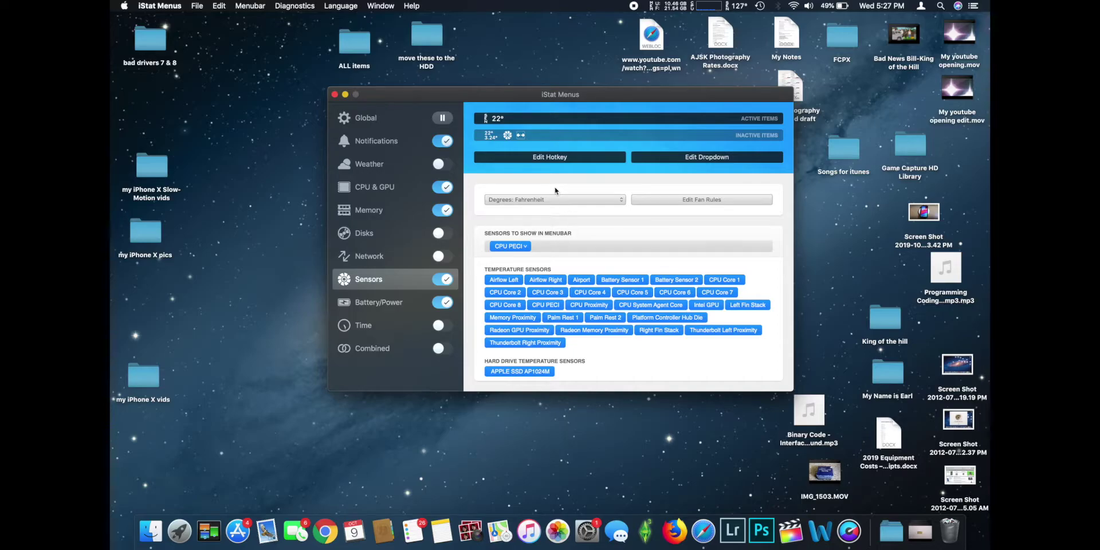
click(537, 204)
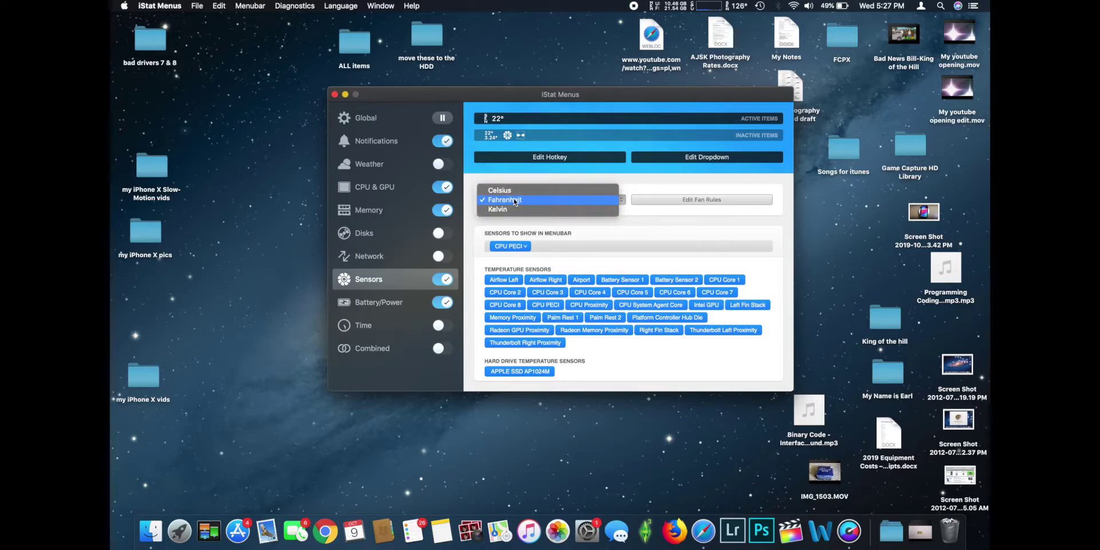
click(675, 175)
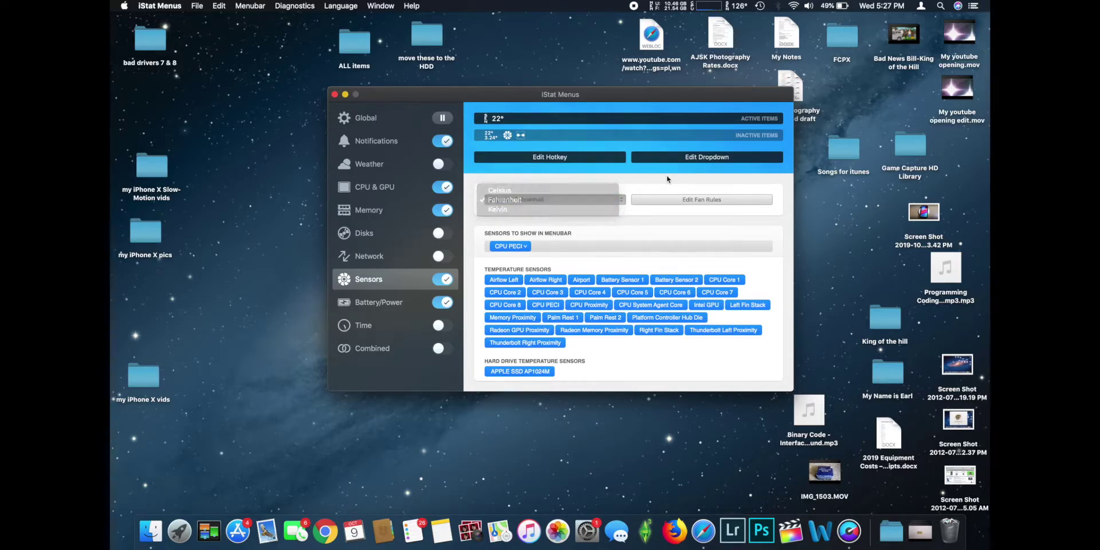
click(700, 201)
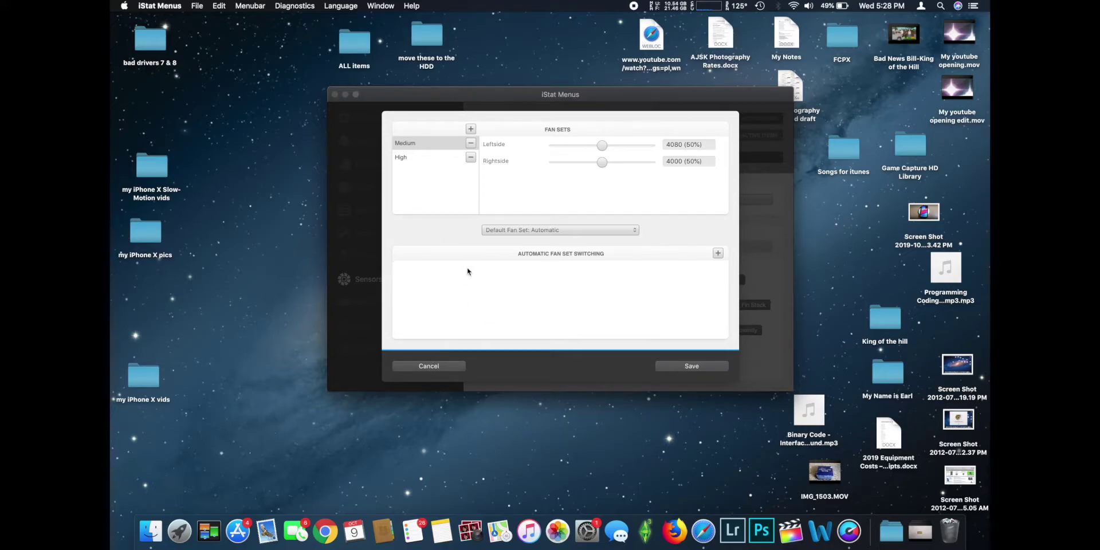
click(426, 367)
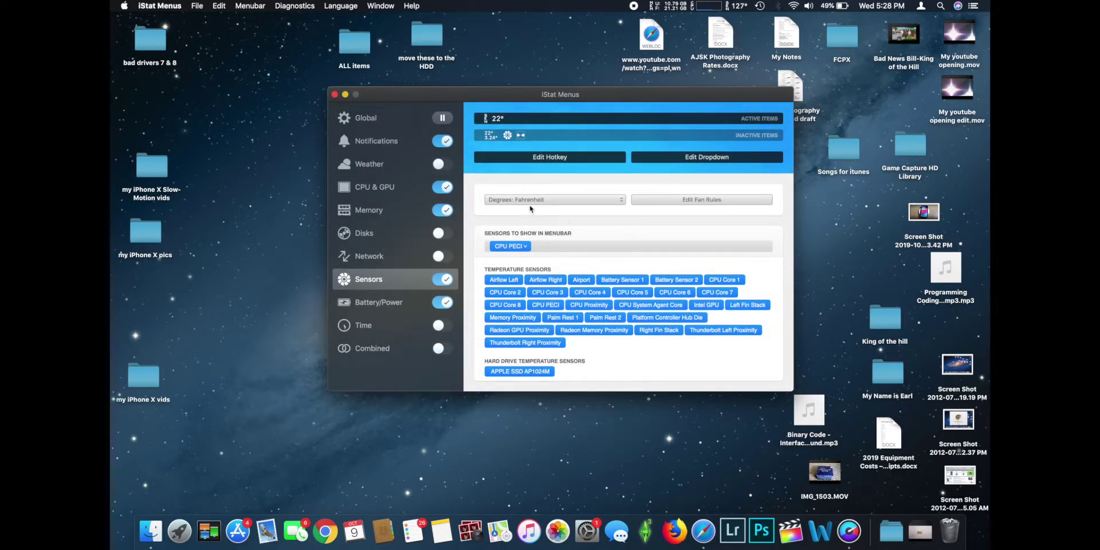
Review the Battery/Power, Time, Combined and Global settings, and close the settings window
click(382, 306)
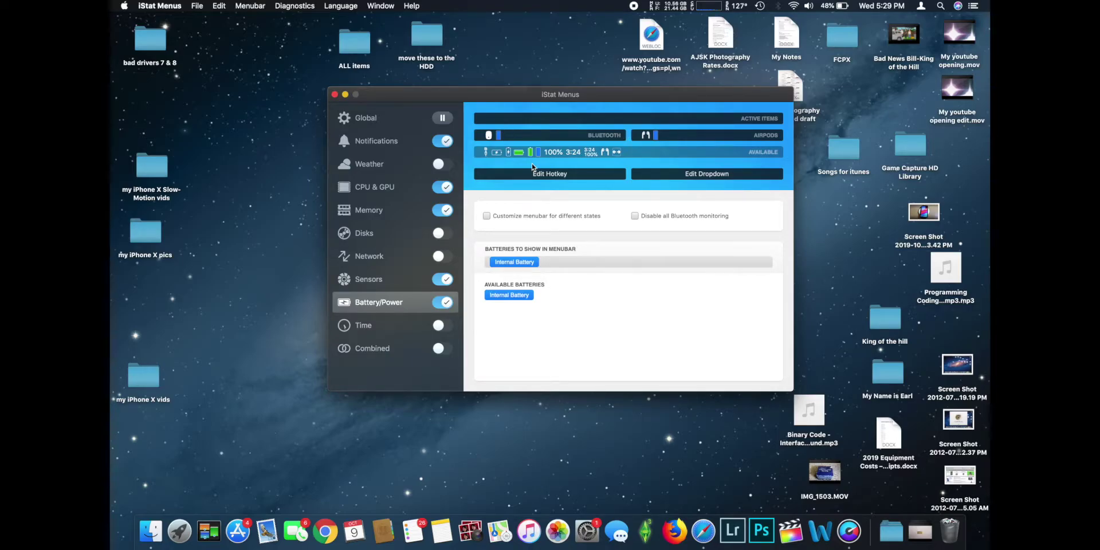
click(378, 327)
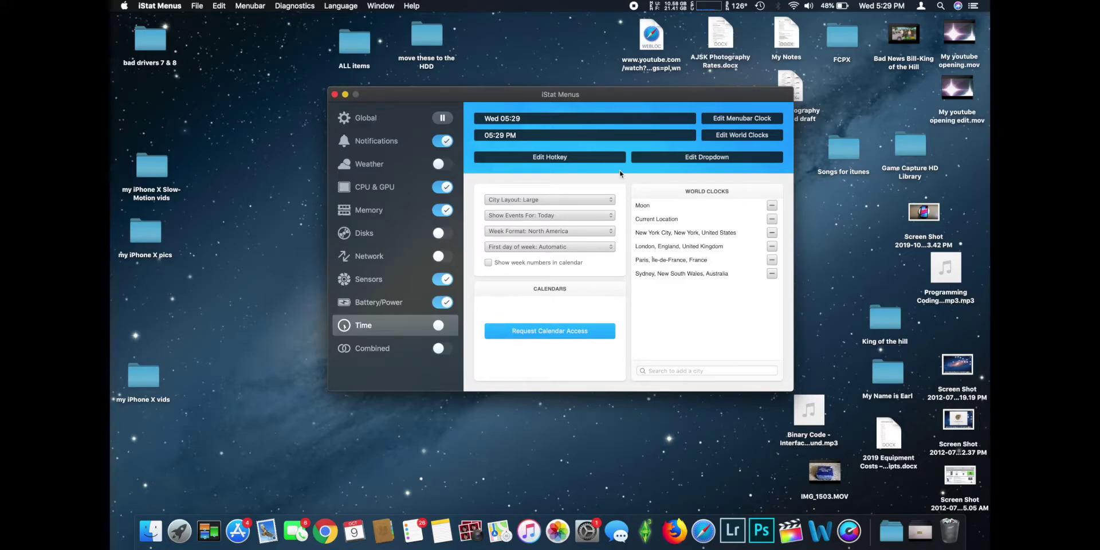
click(377, 349)
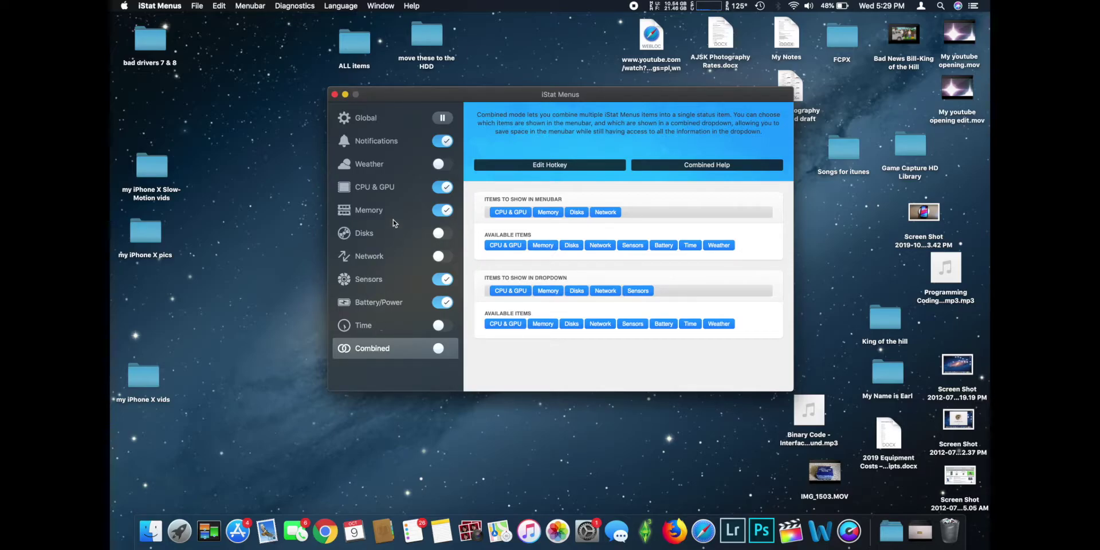
click(376, 121)
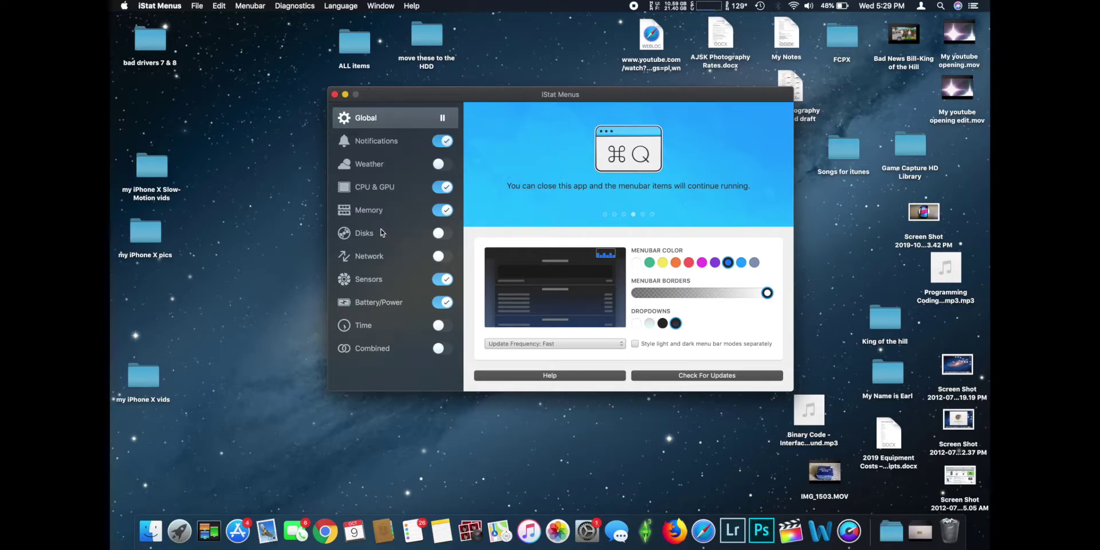
click(335, 94)
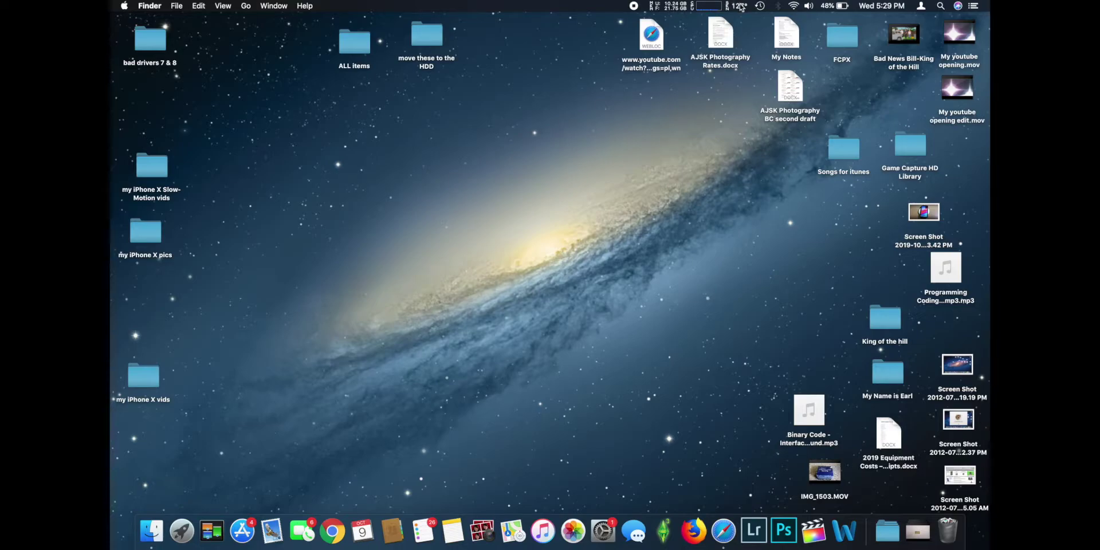
Examine the menubar memory dropdown, including the pressure history graph, the memory breakdown, swap memory and pages
click(672, 4)
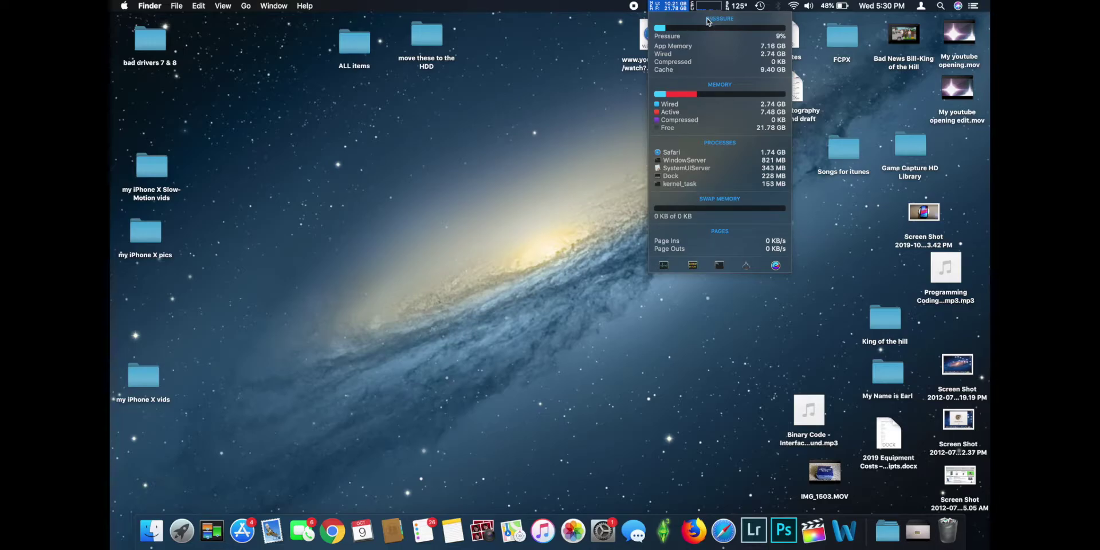
mouse_move(662, 34)
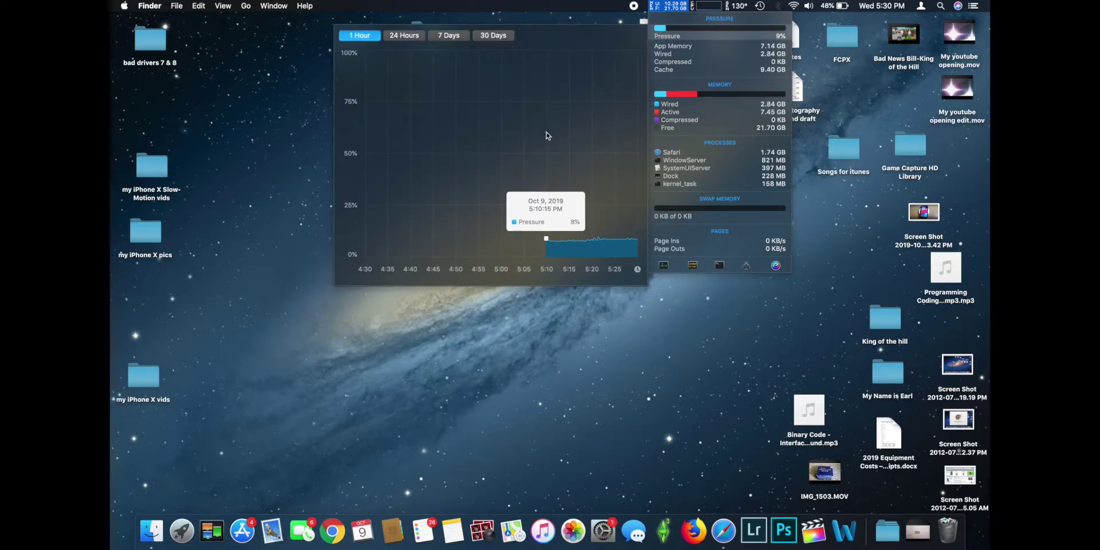
mouse_move(560, 251)
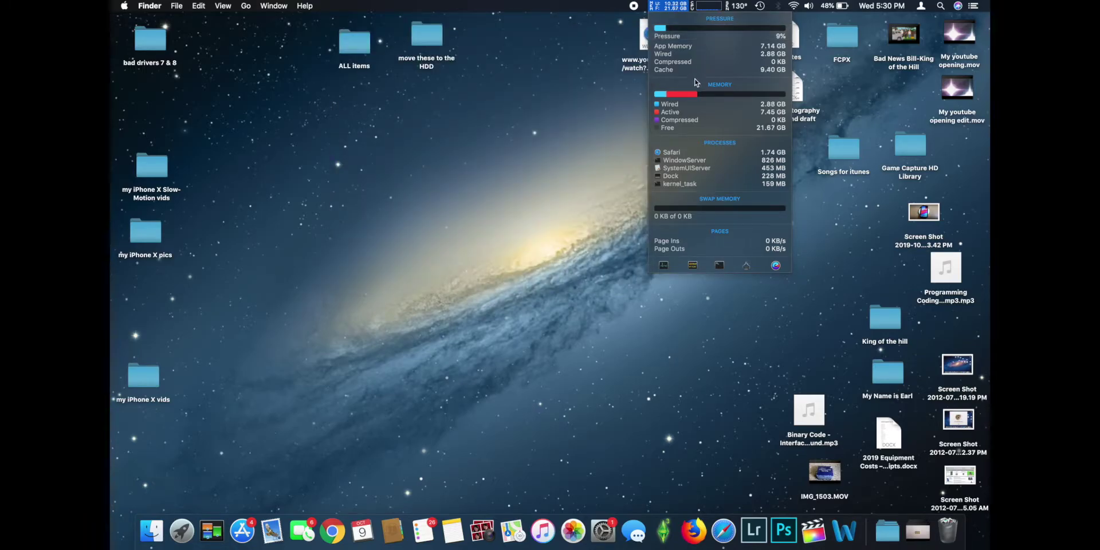
mouse_move(693, 100)
mouse_move(677, 207)
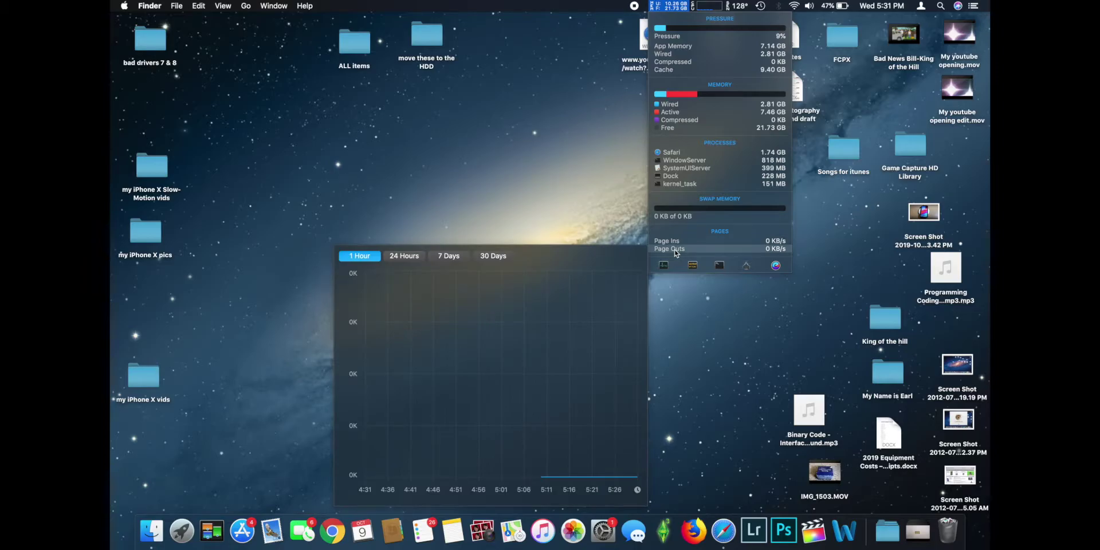
Examine the CPU usage history over 1 hour, 24 hours, 7 days and 30 days, and return to the 1-hour range
mouse_move(705, 4)
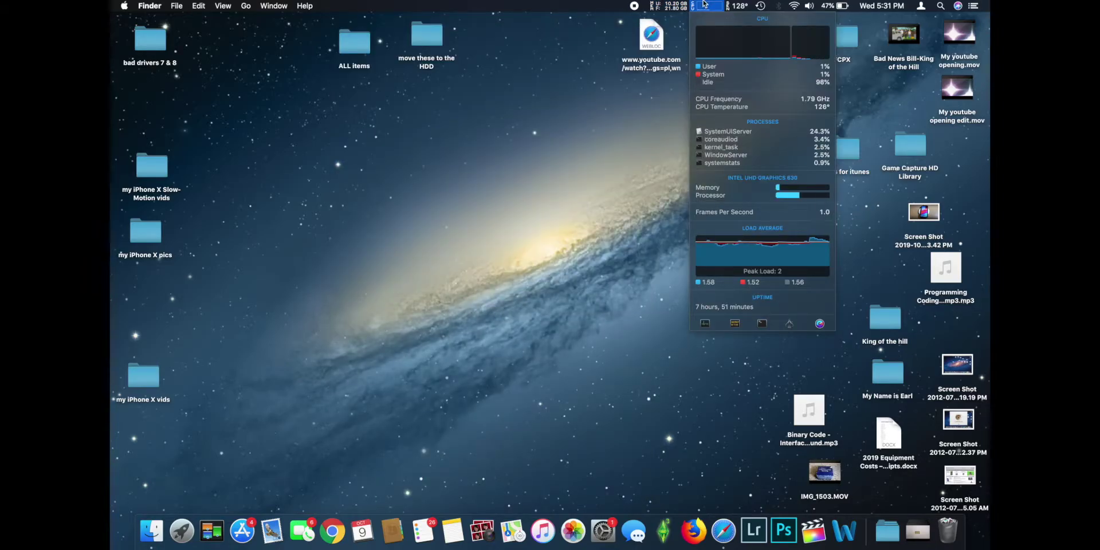
mouse_move(738, 55)
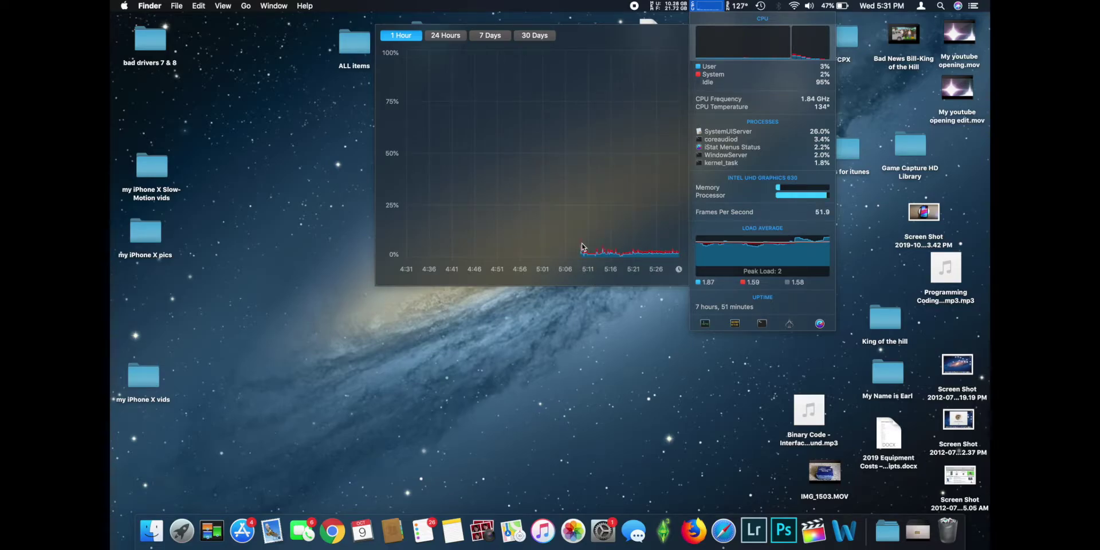
mouse_move(582, 250)
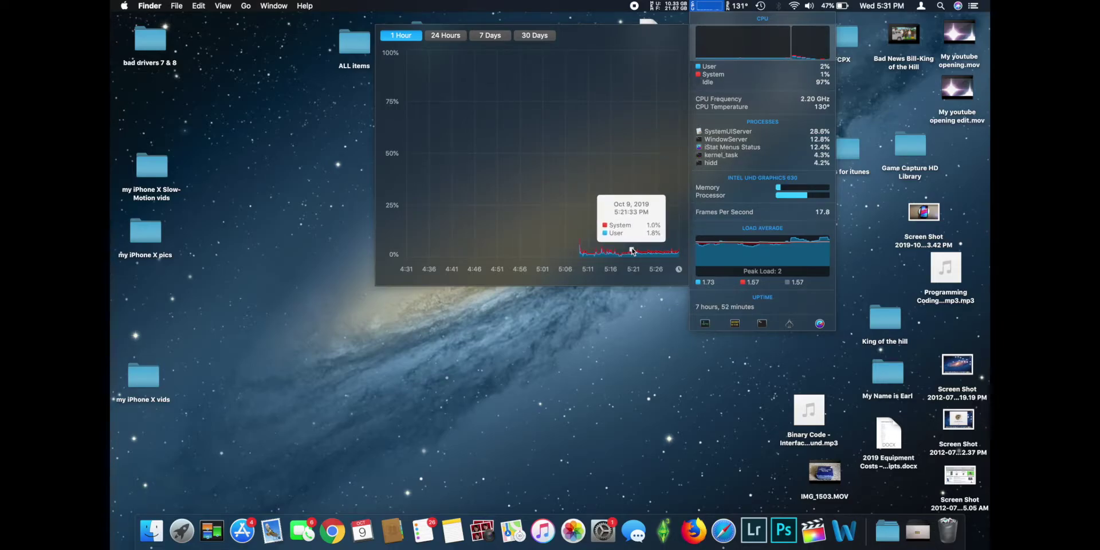
click(446, 37)
click(475, 37)
click(534, 36)
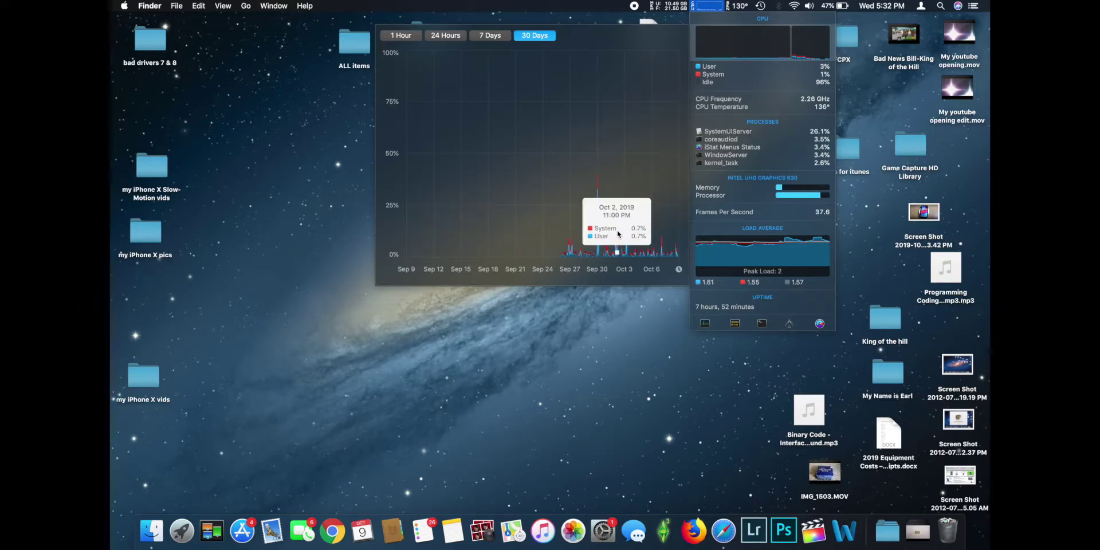
click(402, 35)
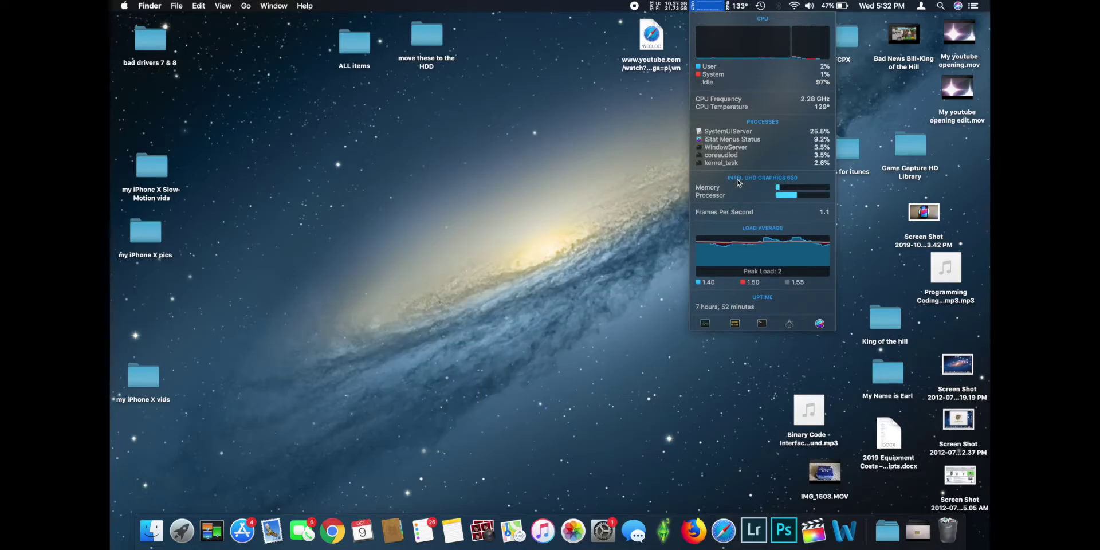
Examine the Intel GPU processor history, and check the frames per second while swiping between desktop spaces
mouse_move(730, 187)
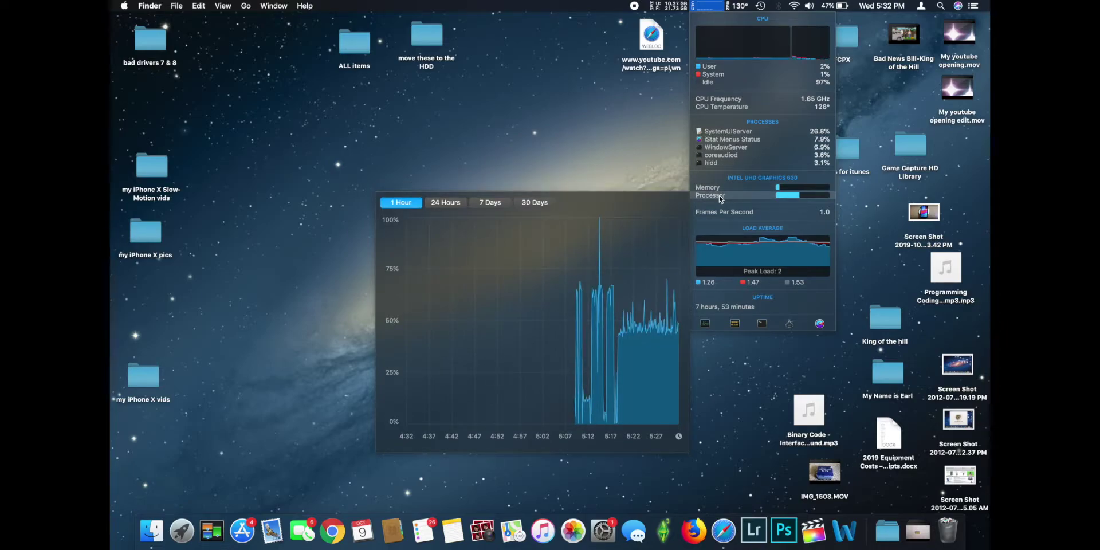
mouse_move(601, 289)
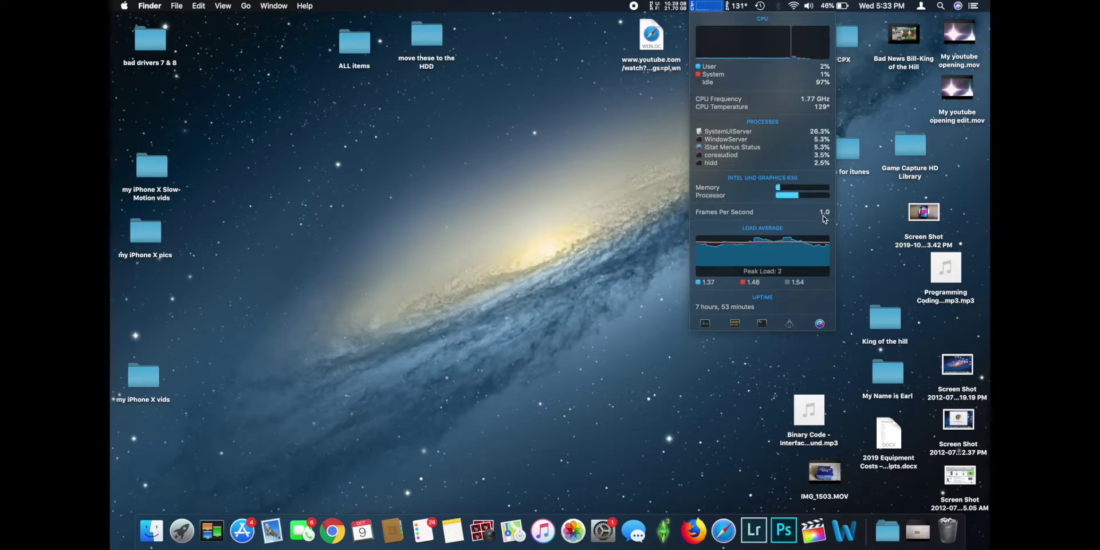
scroll(823, 219, left, 5)
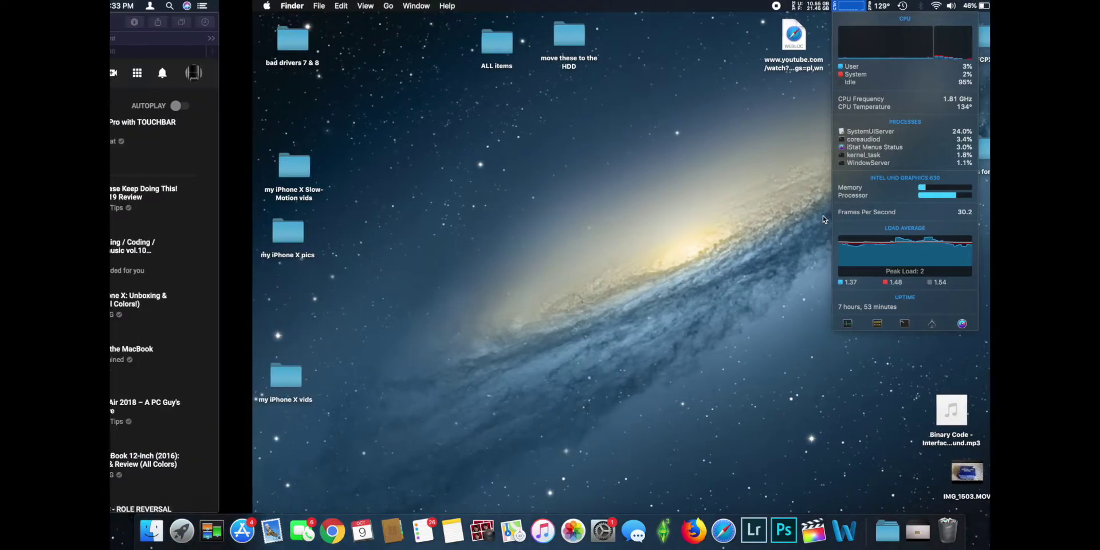
scroll(824, 219, left, 2)
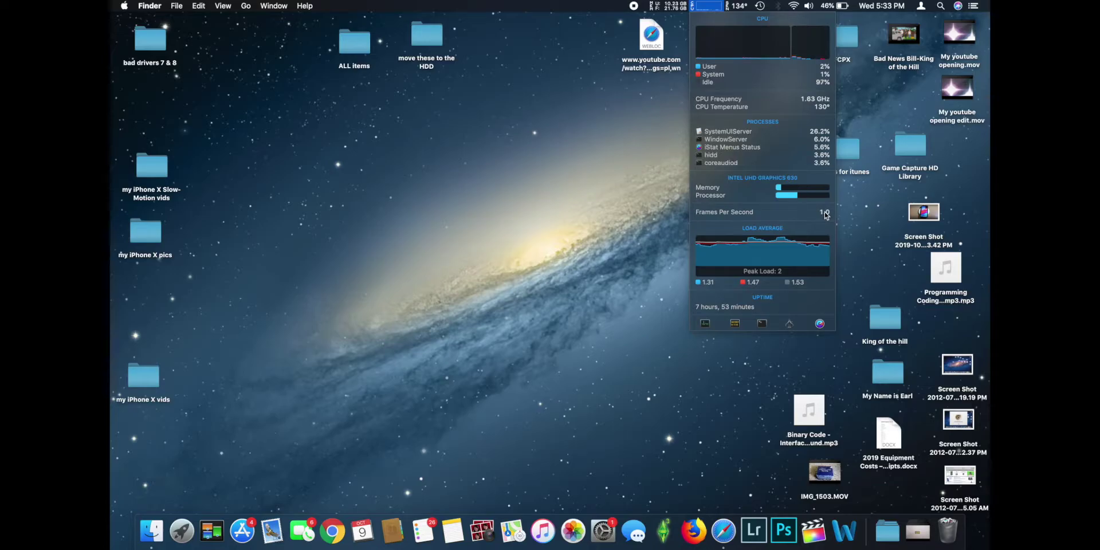
Check the load average, uptime and user and system CPU usage in the CPU dropdown
mouse_move(754, 263)
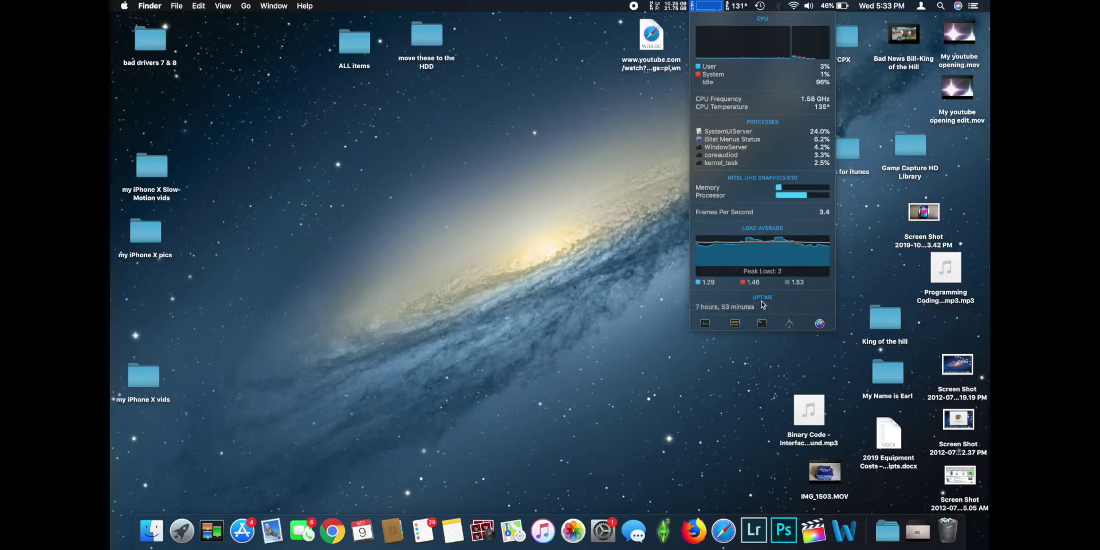
mouse_move(713, 310)
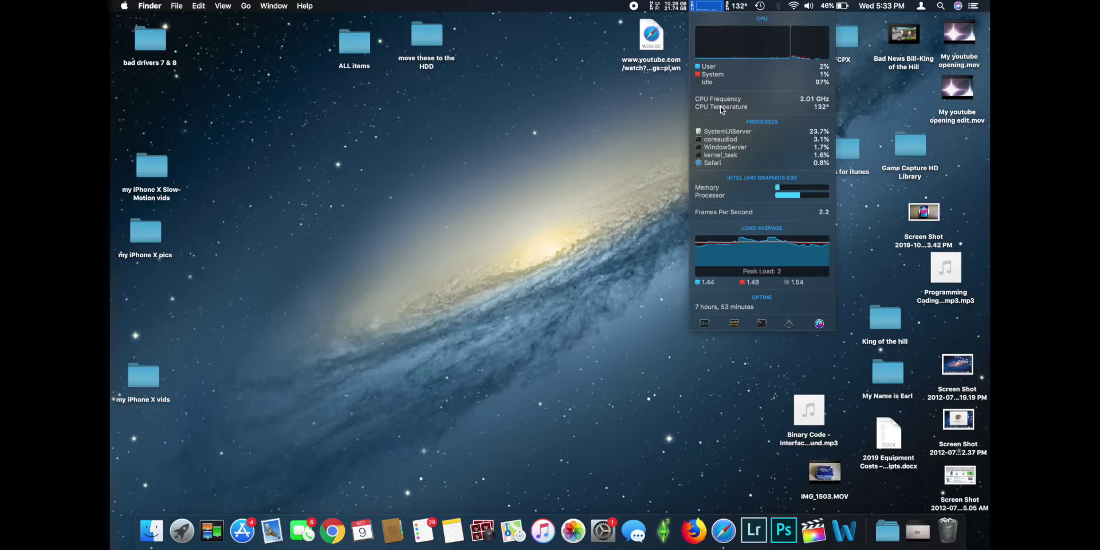
mouse_move(736, 81)
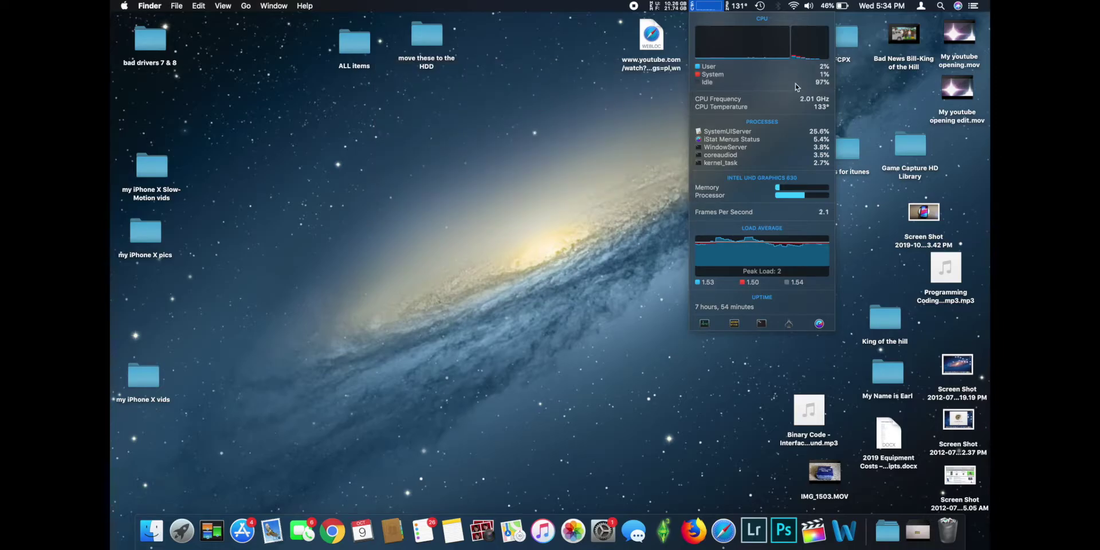
mouse_move(780, 72)
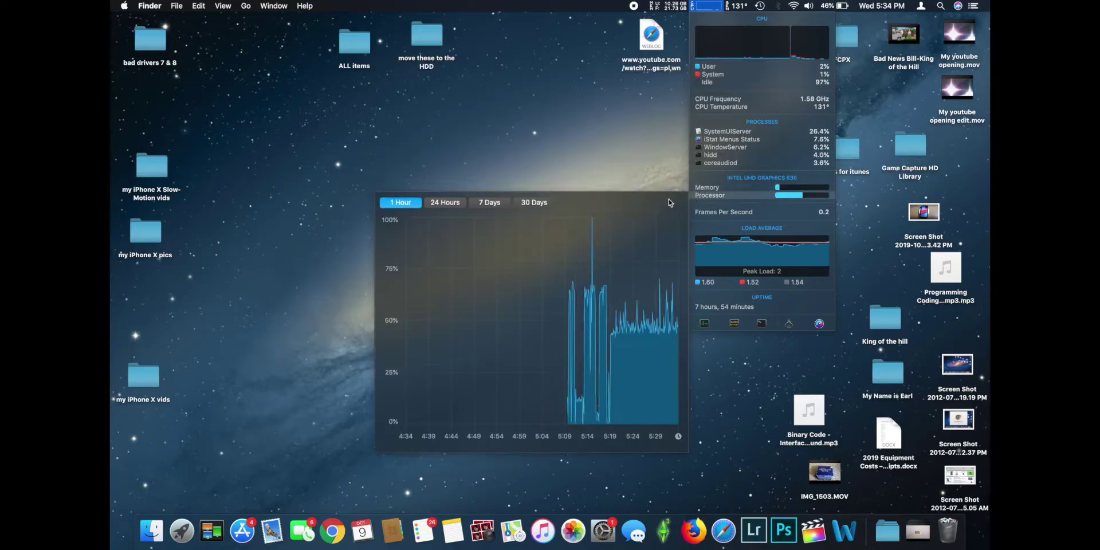
Examine the menubar sensors dropdown and the 1-hour temperature histories of CPU Core 3, Intel GPU and other sensors
mouse_move(737, 32)
mouse_move(742, 7)
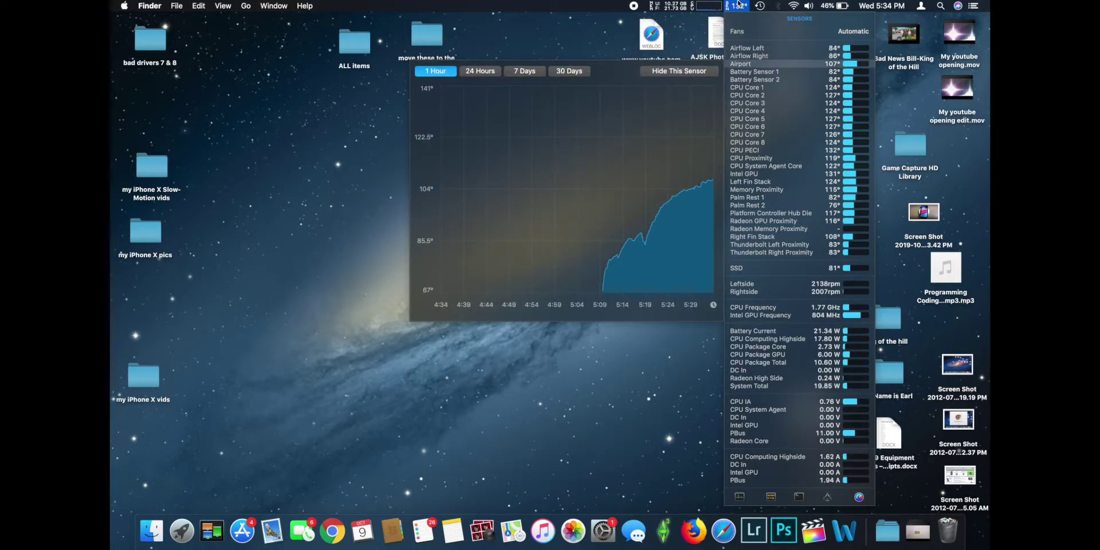
click(739, 4)
click(739, 5)
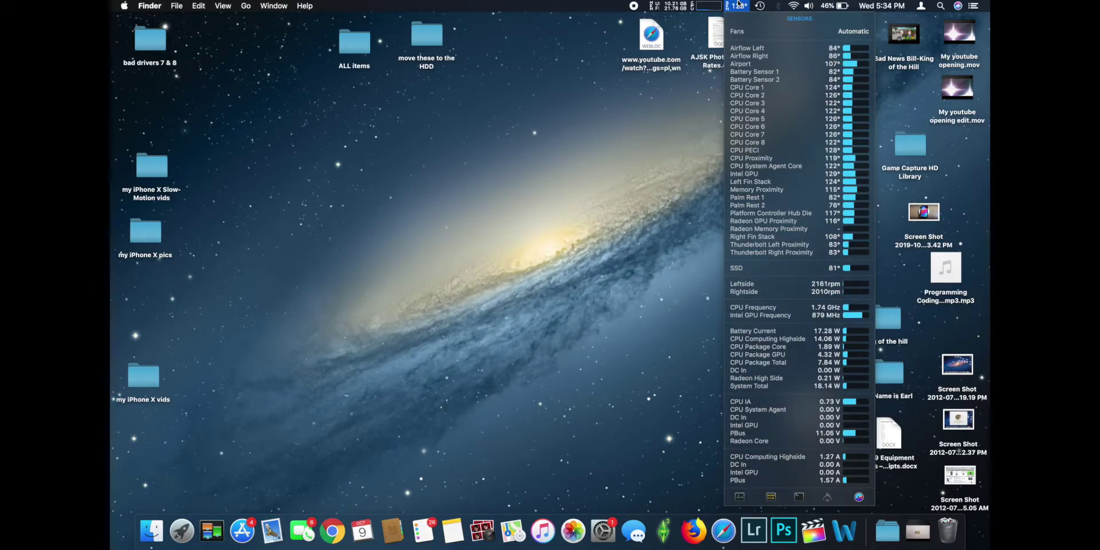
mouse_move(770, 64)
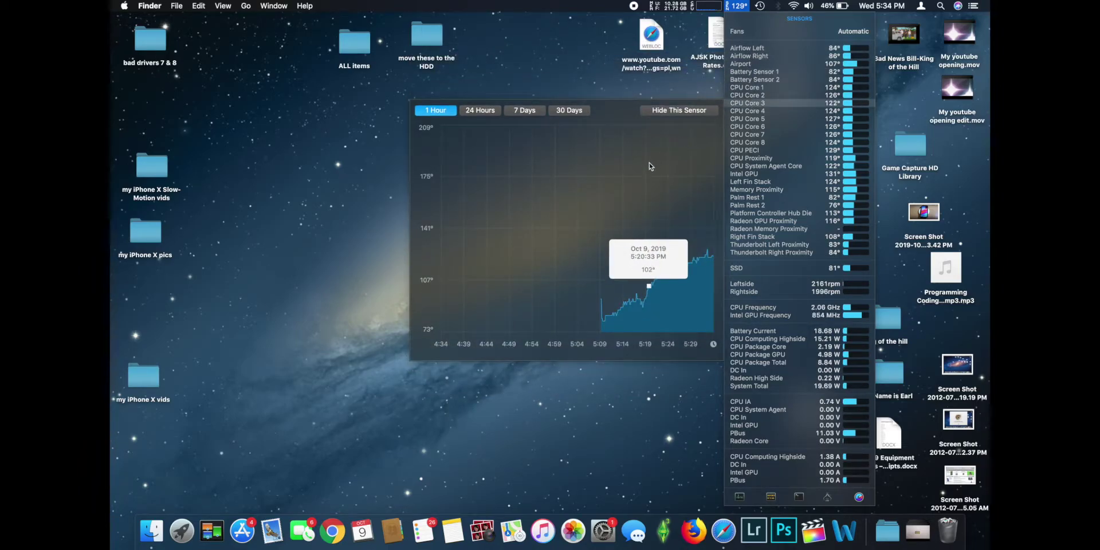
mouse_move(635, 251)
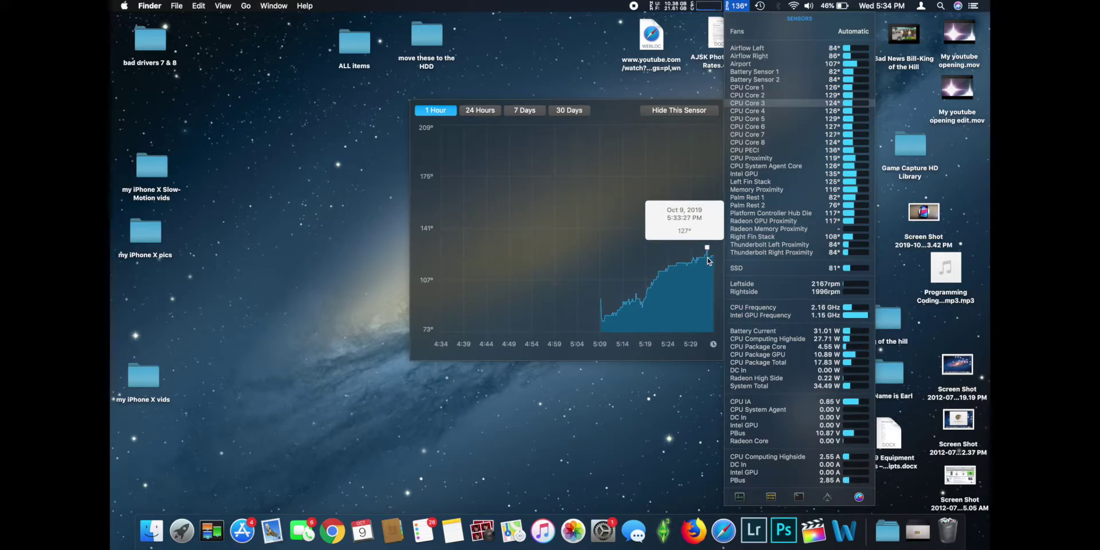
mouse_move(740, 150)
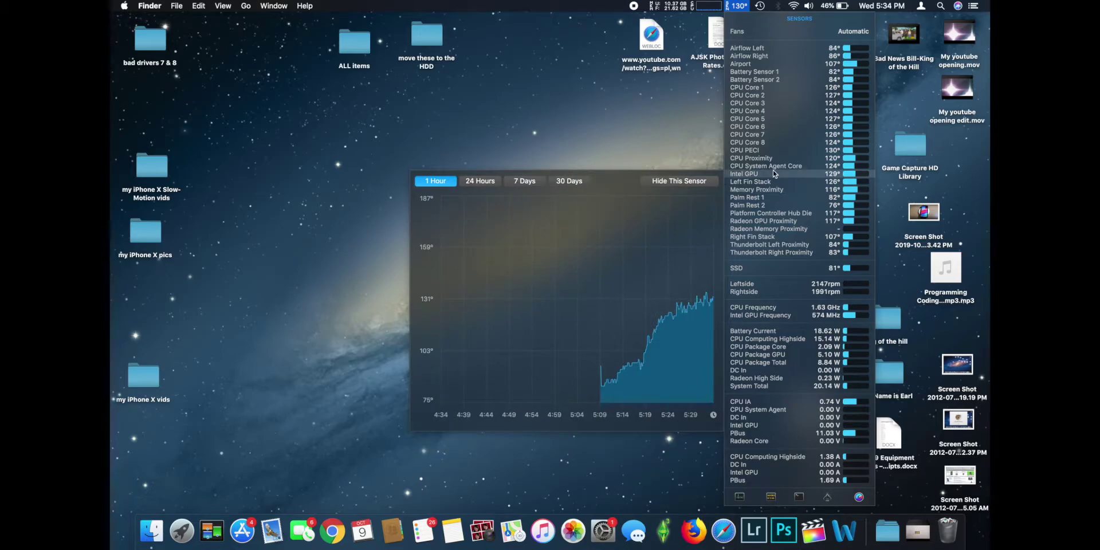
mouse_move(708, 286)
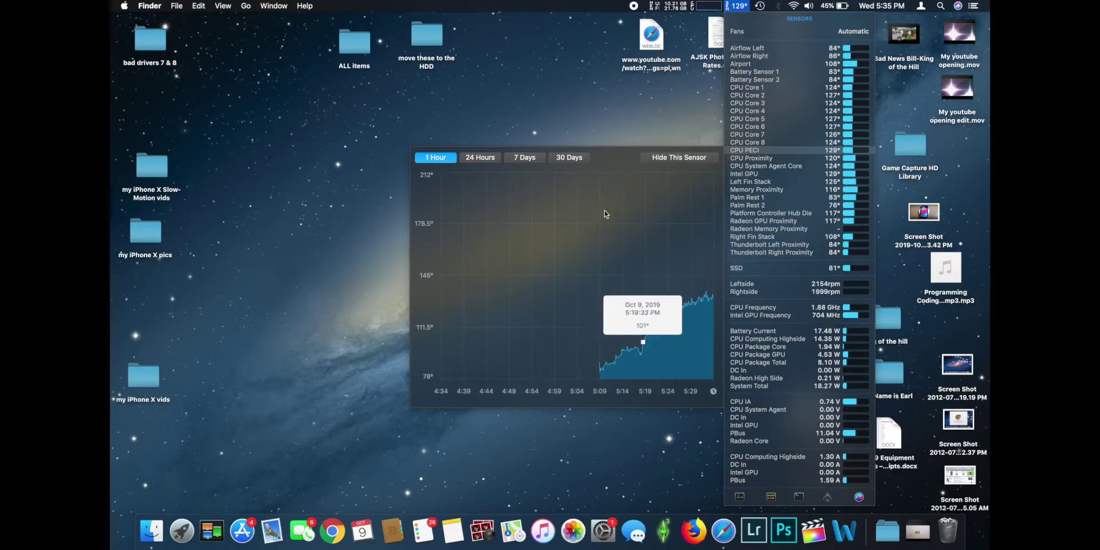
Examine the CPU PECI temperature peaks over 24 hours, and return its graph to the 1-hour range
click(490, 159)
mouse_move(478, 295)
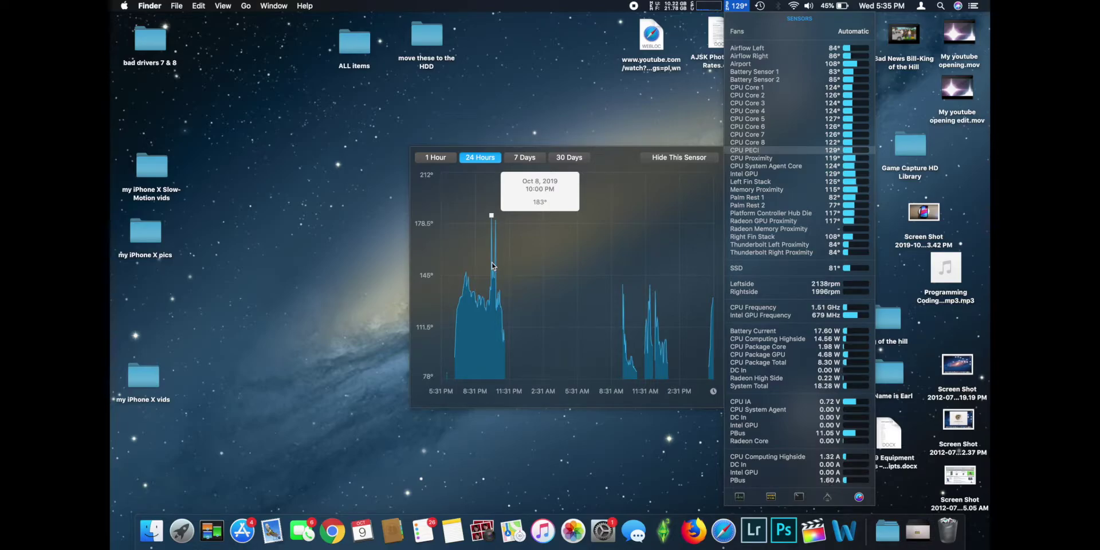
click(444, 158)
mouse_move(676, 302)
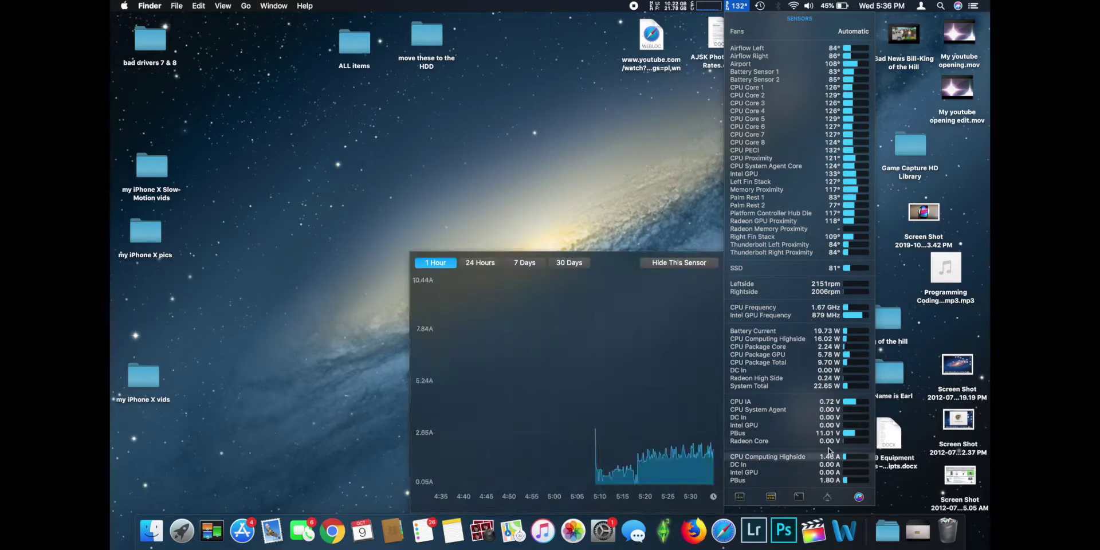
Try the High fan rule for both fans, and return fan control to System Controlled
mouse_move(793, 33)
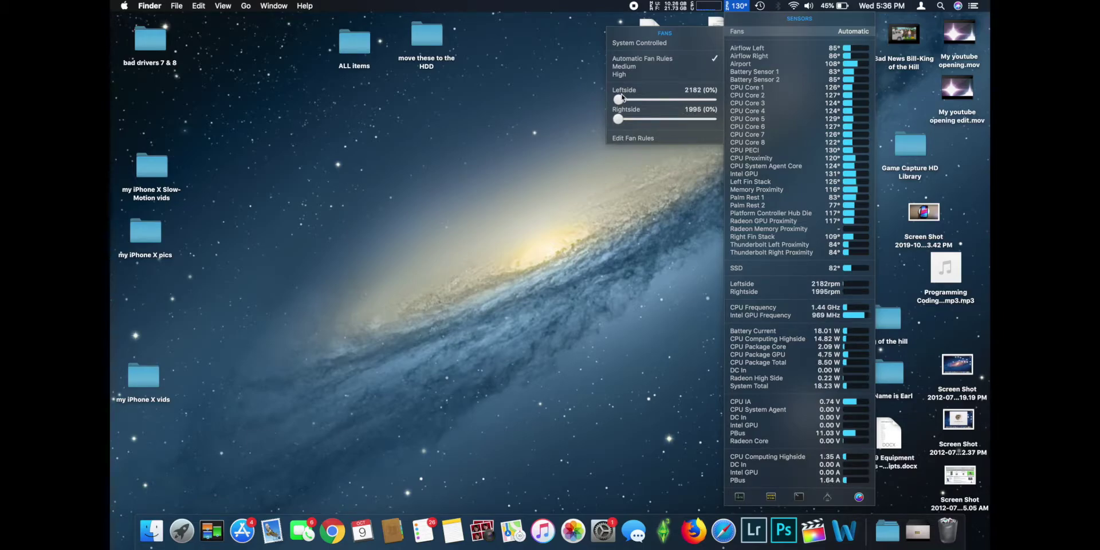
click(636, 75)
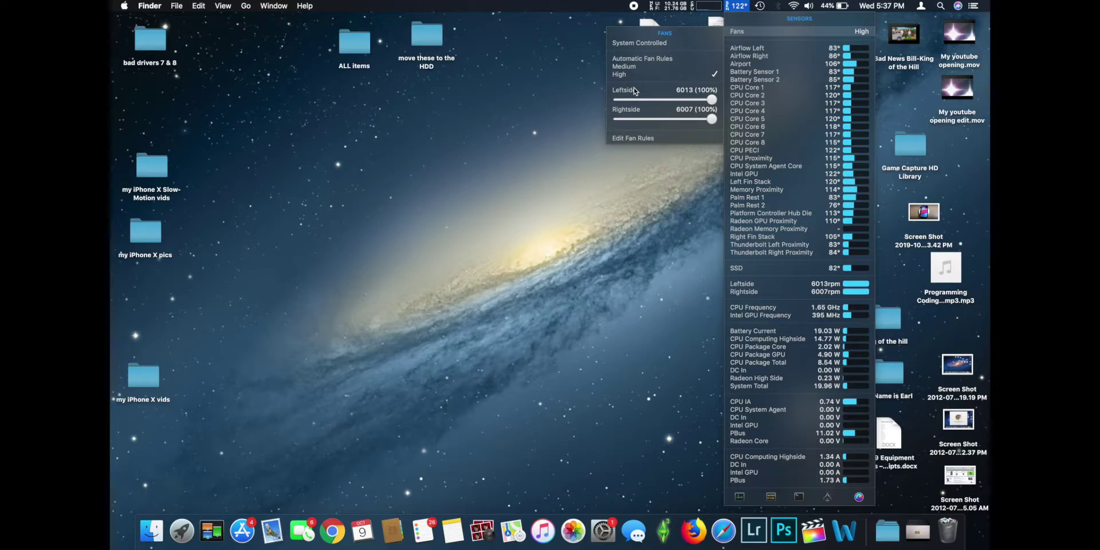
click(656, 47)
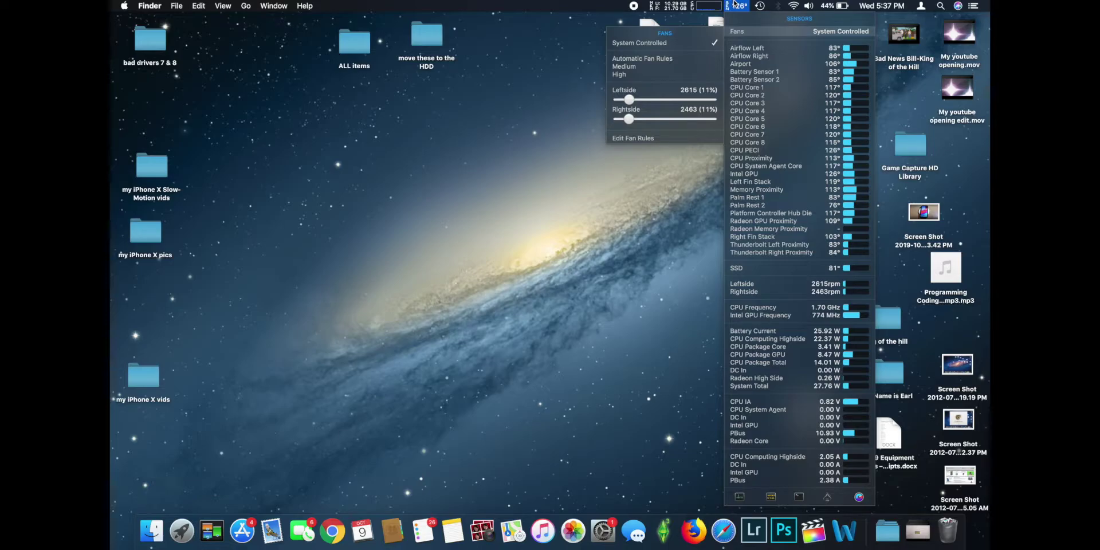
Reopen the sensors dropdown to check the 1-hour temperature histories of Airflow Left and CPU PECI, and close it
click(735, 3)
click(737, 4)
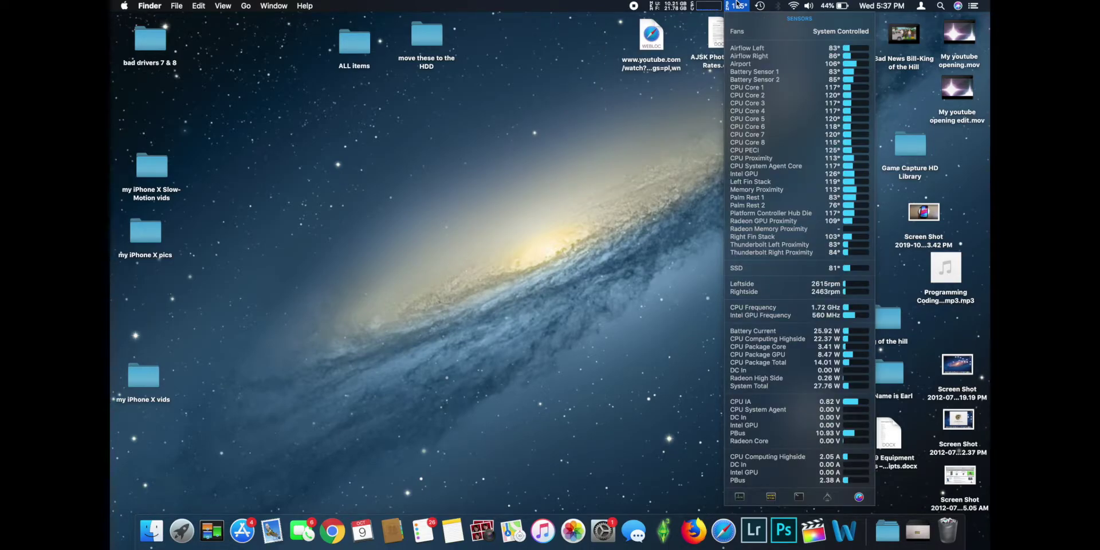
mouse_move(761, 50)
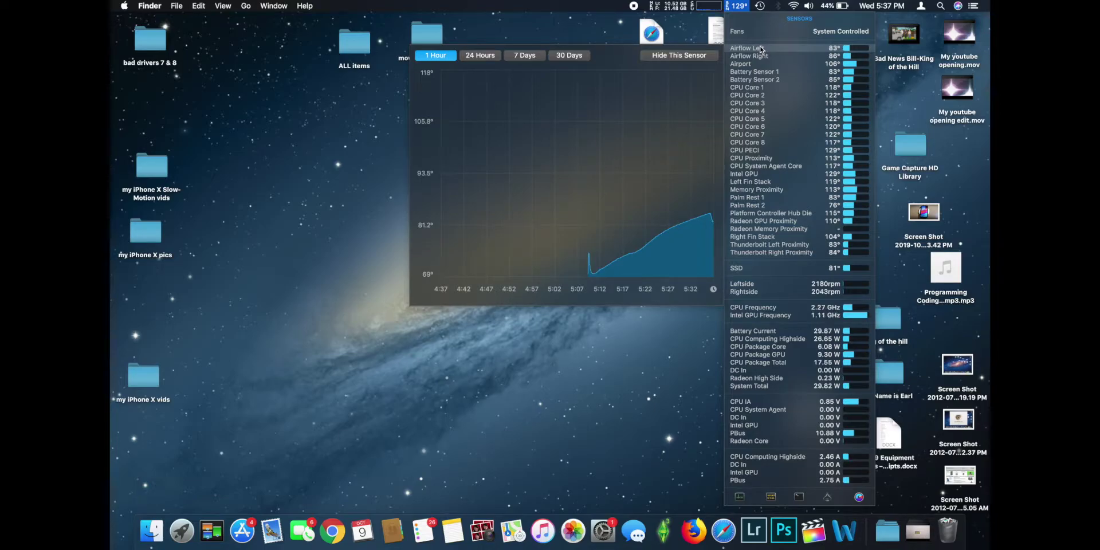
mouse_move(772, 157)
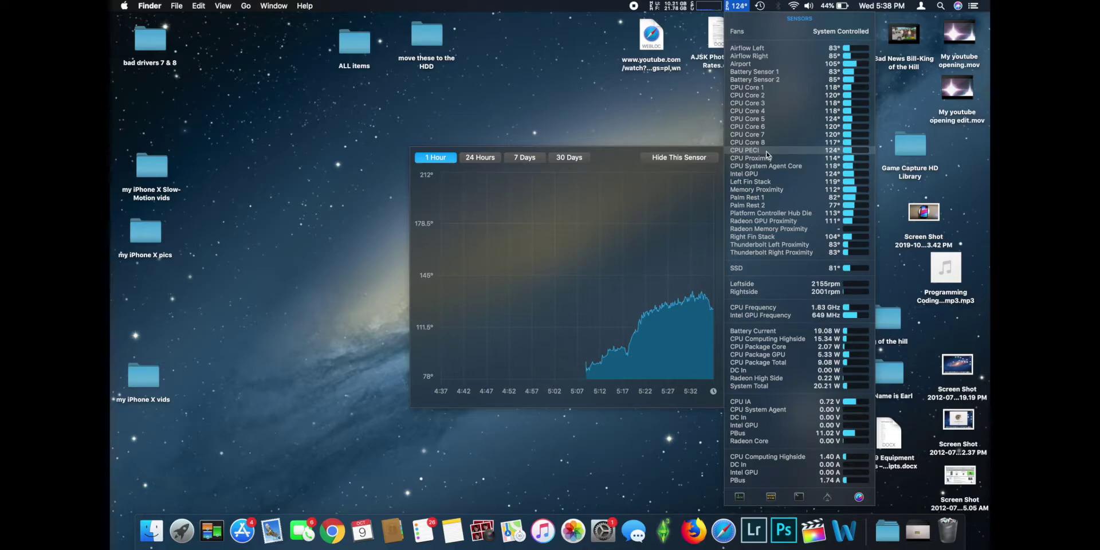
click(739, 4)
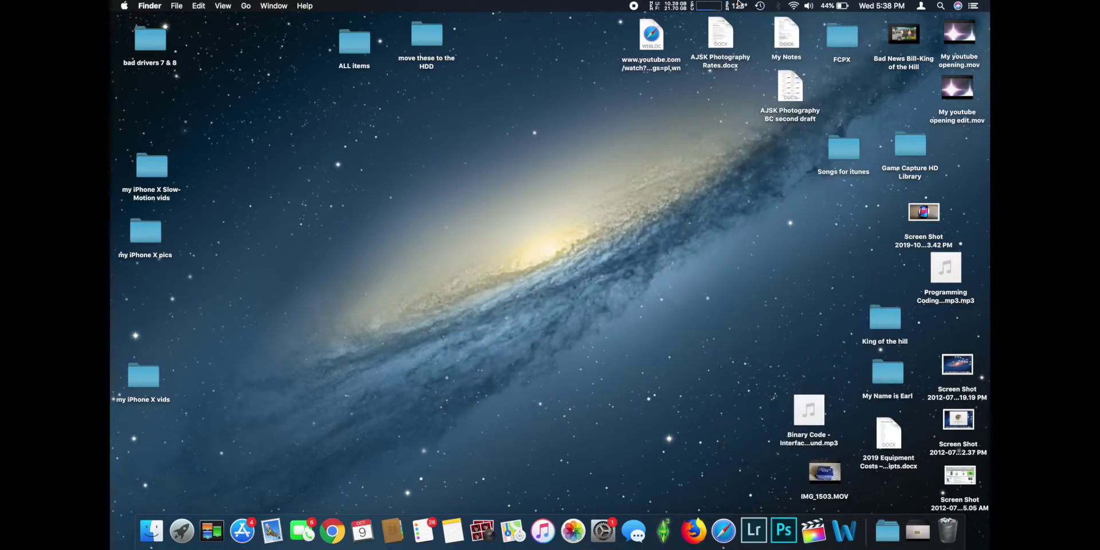